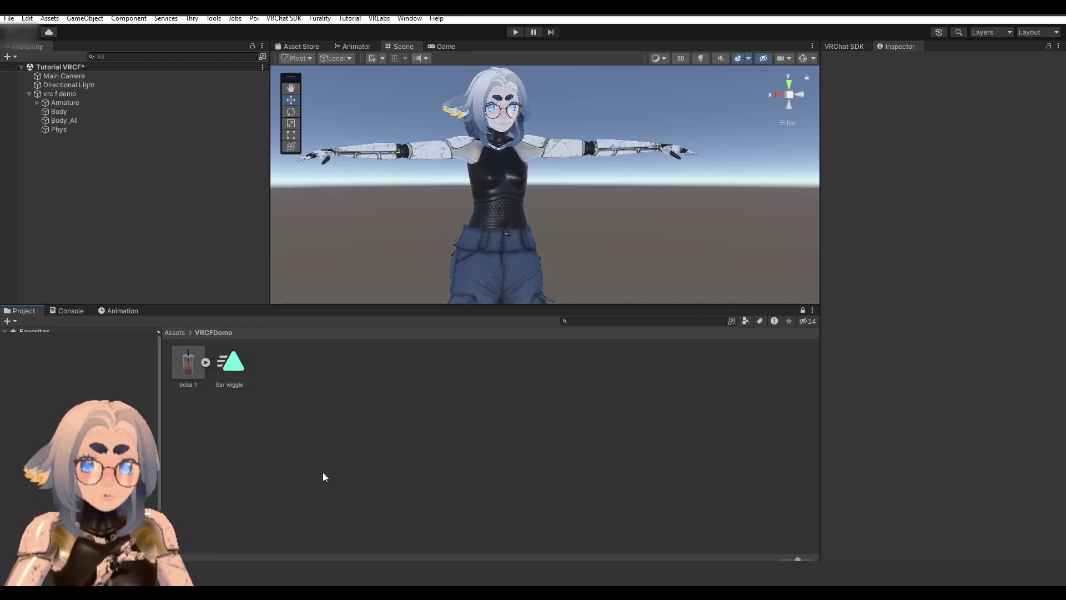
# - Create an empty GameObject named VRCFury and nest it under the vrc f demo avatar root
pyautogui.click(284, 528)
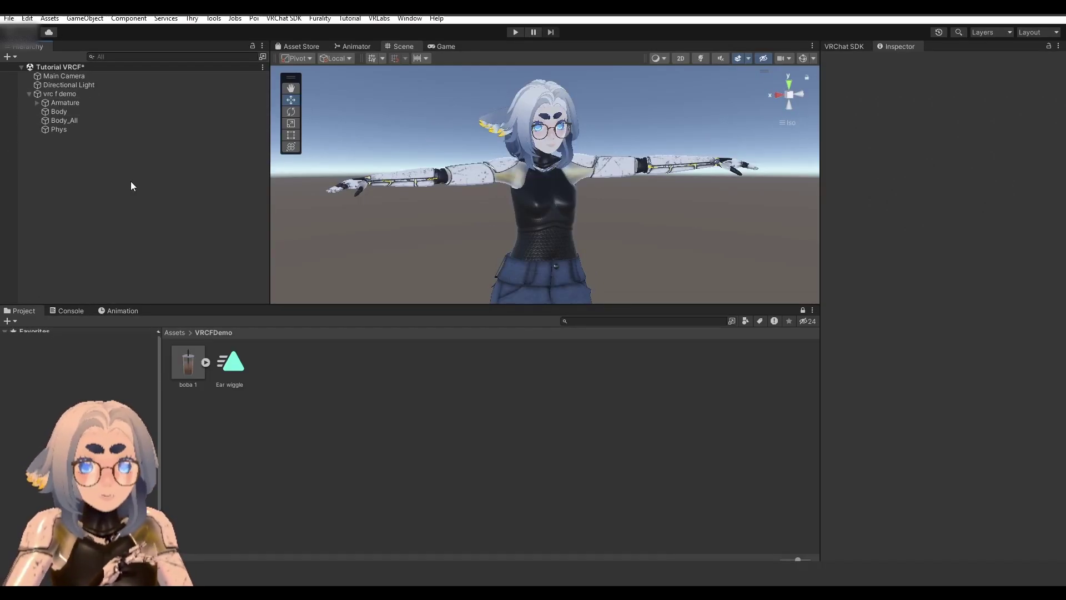
pyautogui.rightClick(77, 156)
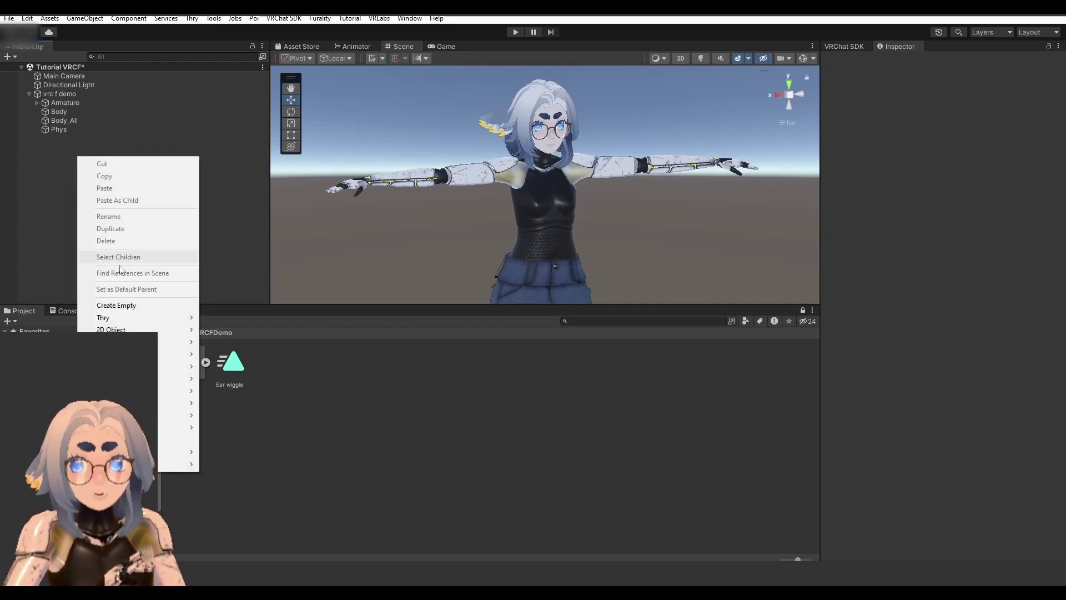
pyautogui.click(117, 305)
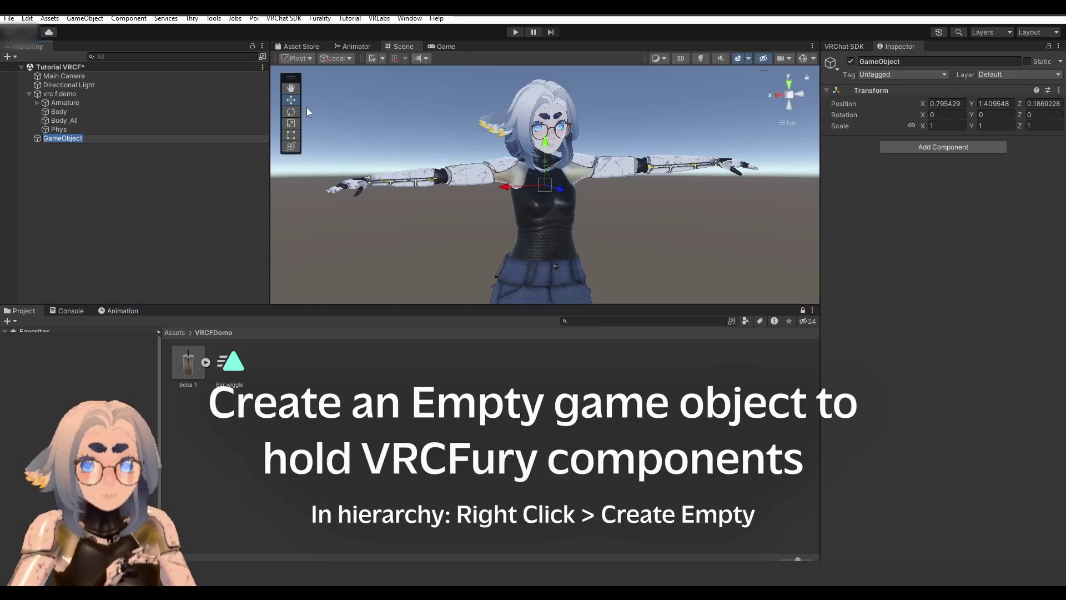
pyautogui.write('VRCFury')
pyautogui.press('Return')
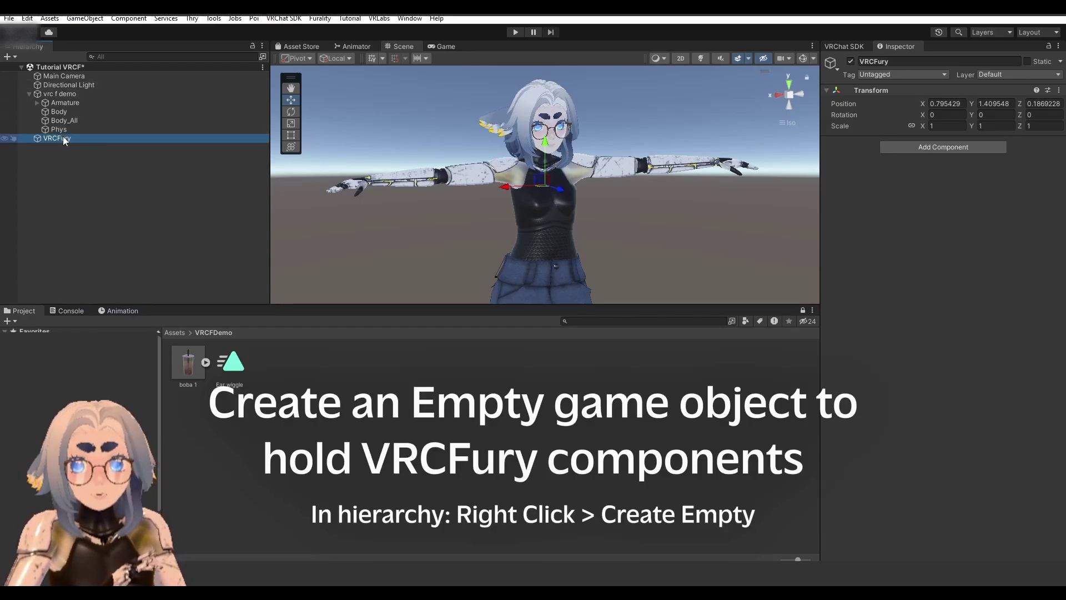
pyautogui.moveTo(62, 136); pyautogui.dragTo(63, 94)
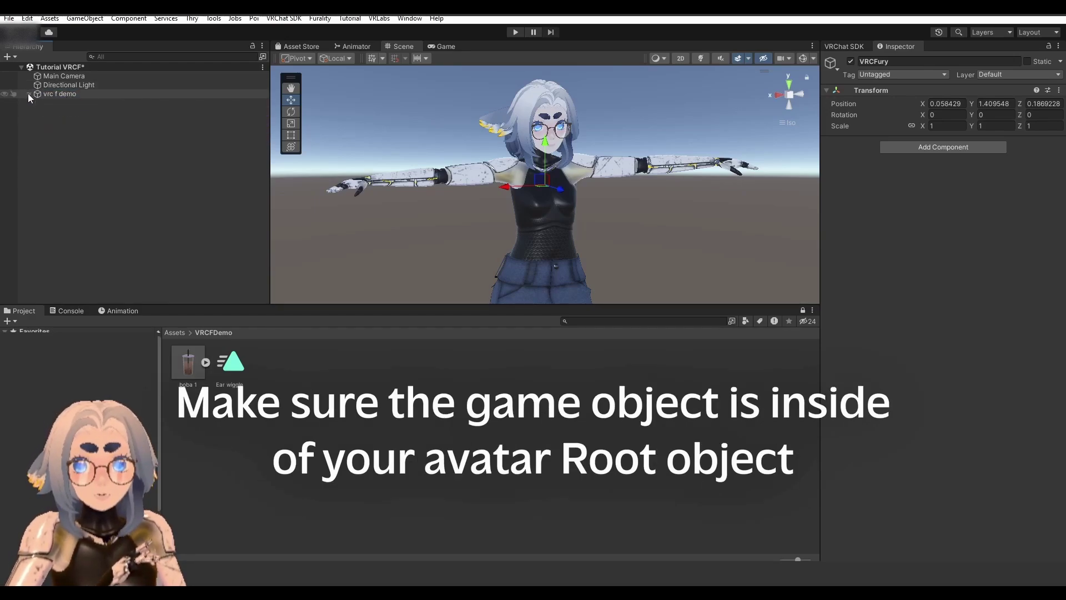
pyautogui.click(942, 147)
pyautogui.click(532, 215)
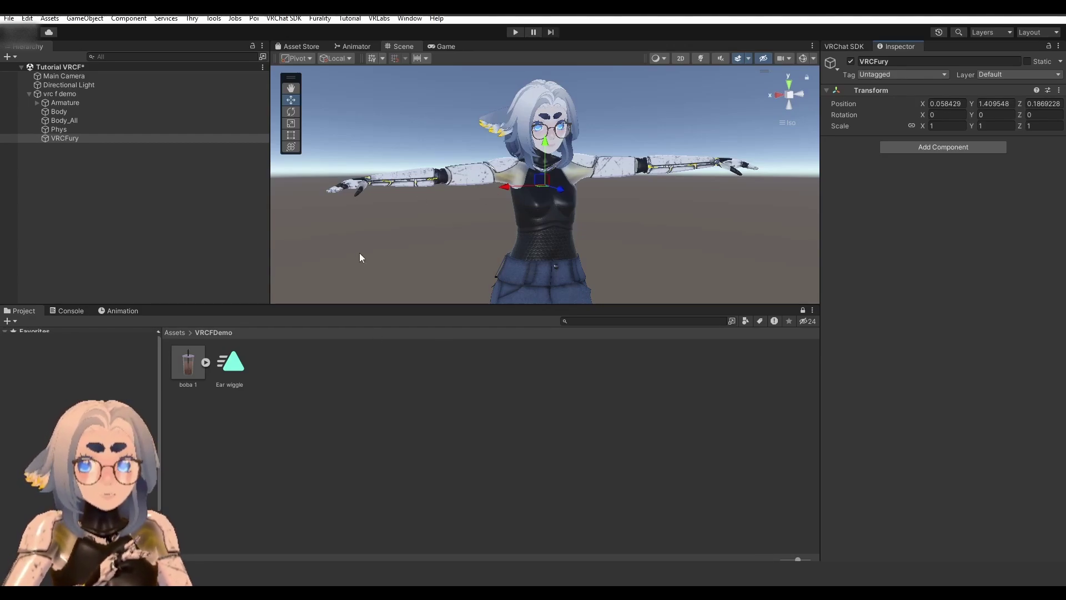
# - Drag the boba 1 prefab under vrc f demo, shrink it, and move it toward the avatar
pyautogui.moveTo(186, 365); pyautogui.dragTo(59, 95)
pyautogui.scroll(-5, 404, 124)
pyautogui.press('r')
pyautogui.scroll(-4, 611, 195)
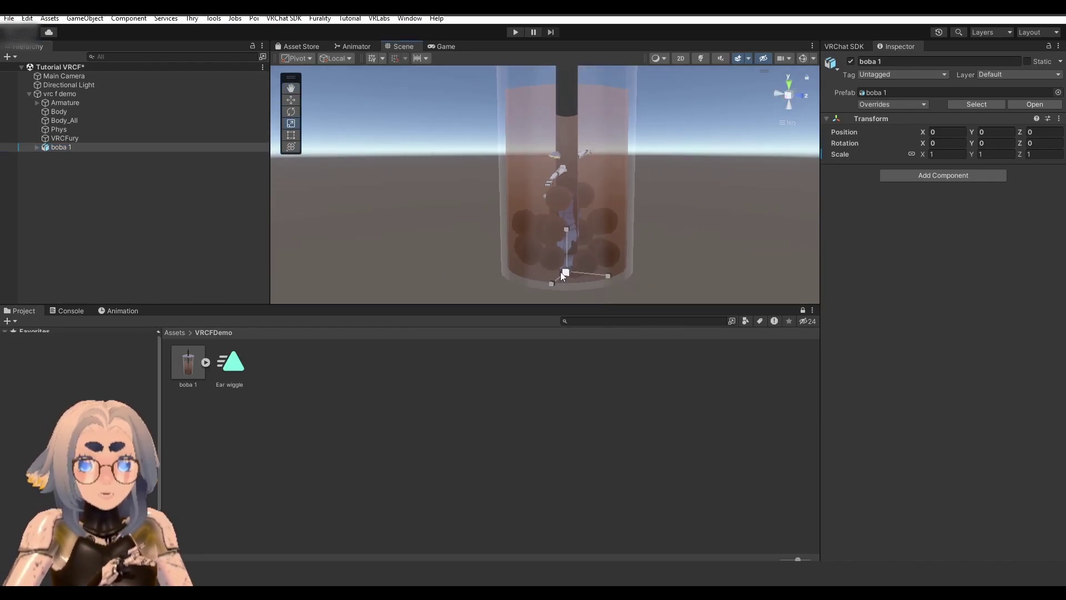
pyautogui.moveTo(561, 271); pyautogui.dragTo(538, 304)
pyautogui.press('w')
pyautogui.moveTo(567, 252); pyautogui.dragTo(572, 178)
pyautogui.moveTo(611, 214); pyautogui.dragTo(583, 217)
# - Shrink the boba cup further to about 0.065 scale and raise it to chest height
pyautogui.press('r')
pyautogui.scroll(2, 628, 218)
pyautogui.scroll(2, 628, 218)
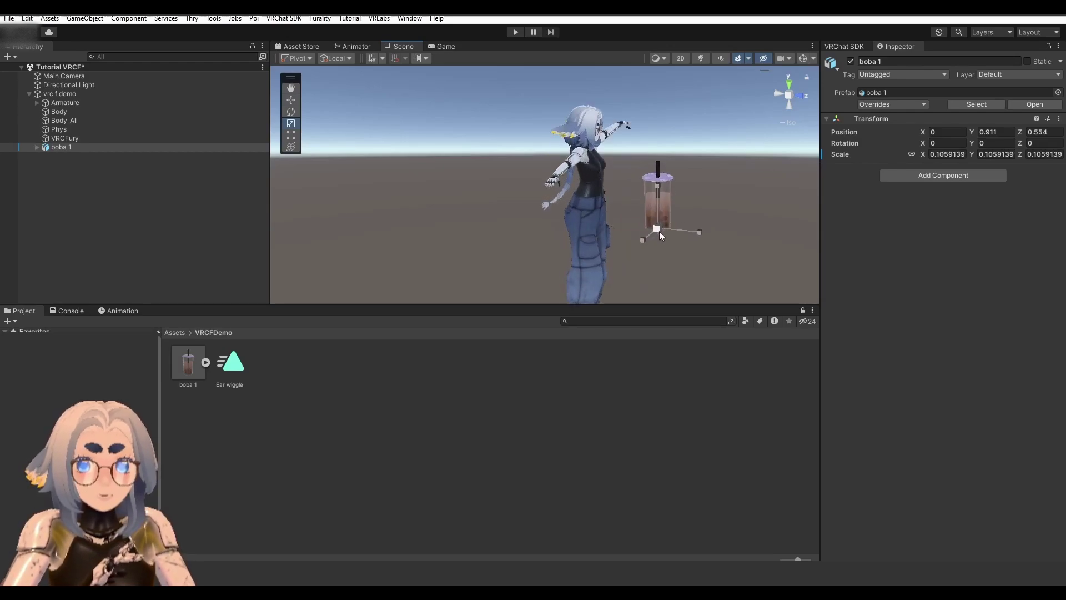
pyautogui.moveTo(657, 231); pyautogui.dragTo(623, 236)
pyautogui.press('w')
pyautogui.press('r')
pyautogui.press('w')
pyautogui.moveTo(630, 180); pyautogui.dragTo(525, 176)
pyautogui.scroll(3, 522, 186)
pyautogui.keyDown('alt'); pyautogui.moveTo(610, 122); pyautogui.dragTo(579, 154); pyautogui.keyUp('alt')
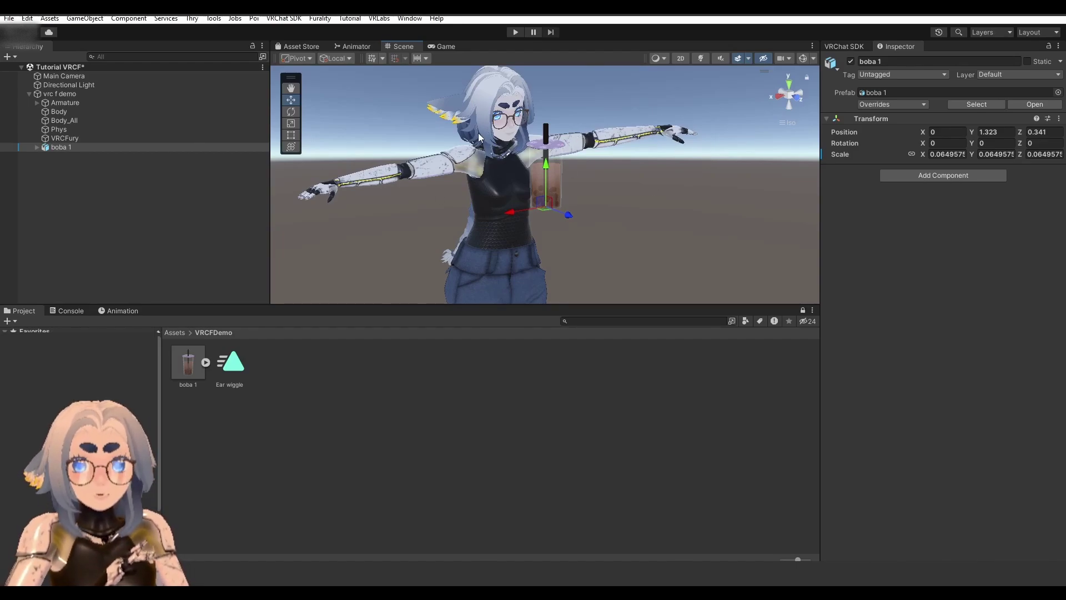
# - Select the VRCFury object and add a Toggle (VRCFury) component through a 'togg' component search
pyautogui.click(64, 138)
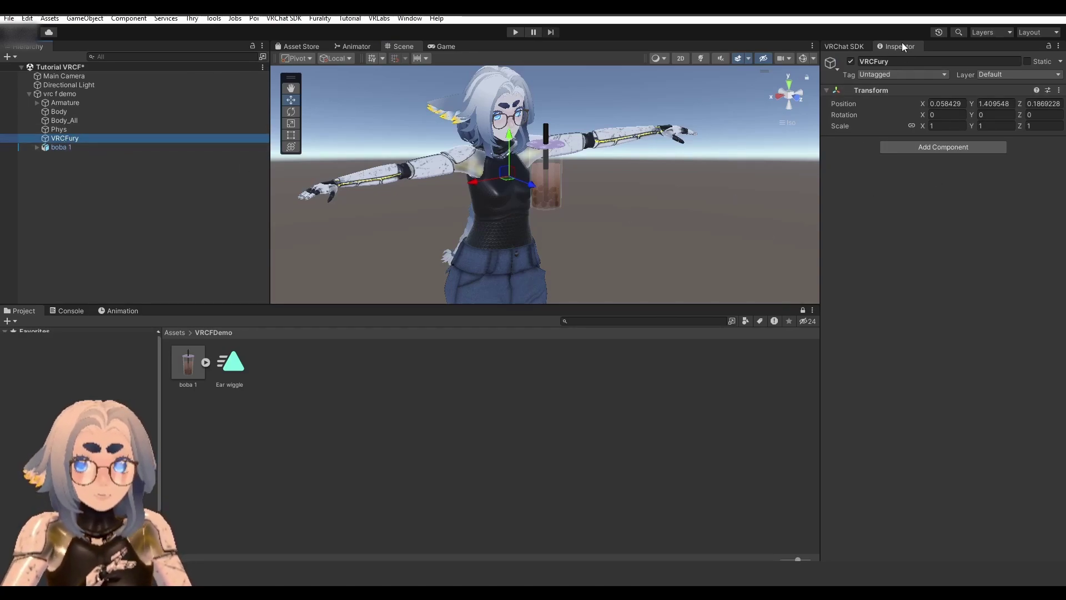
pyautogui.click(418, 18)
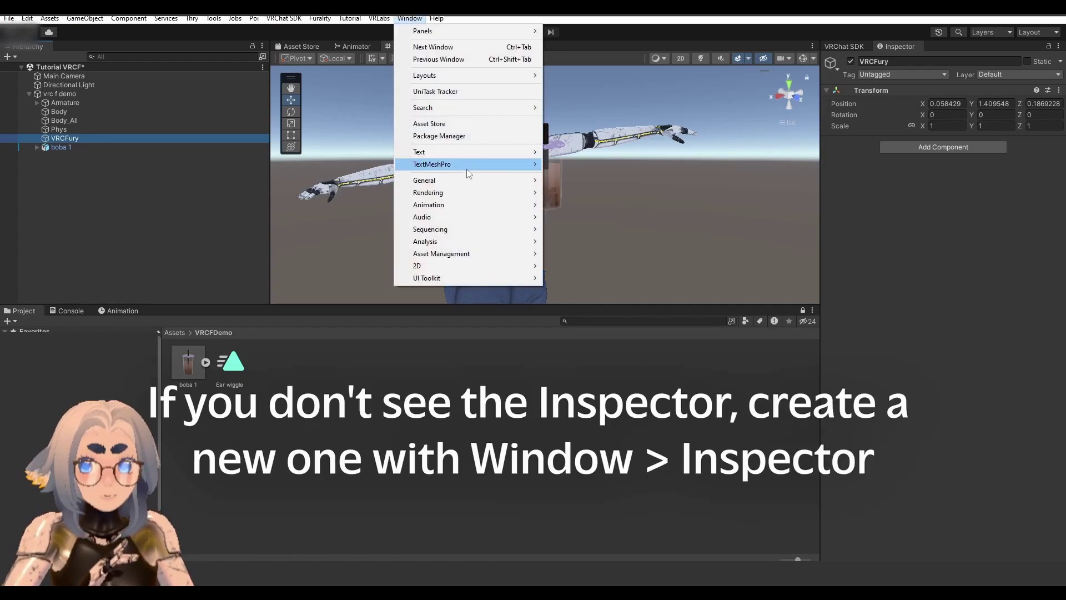
pyautogui.moveTo(478, 181)
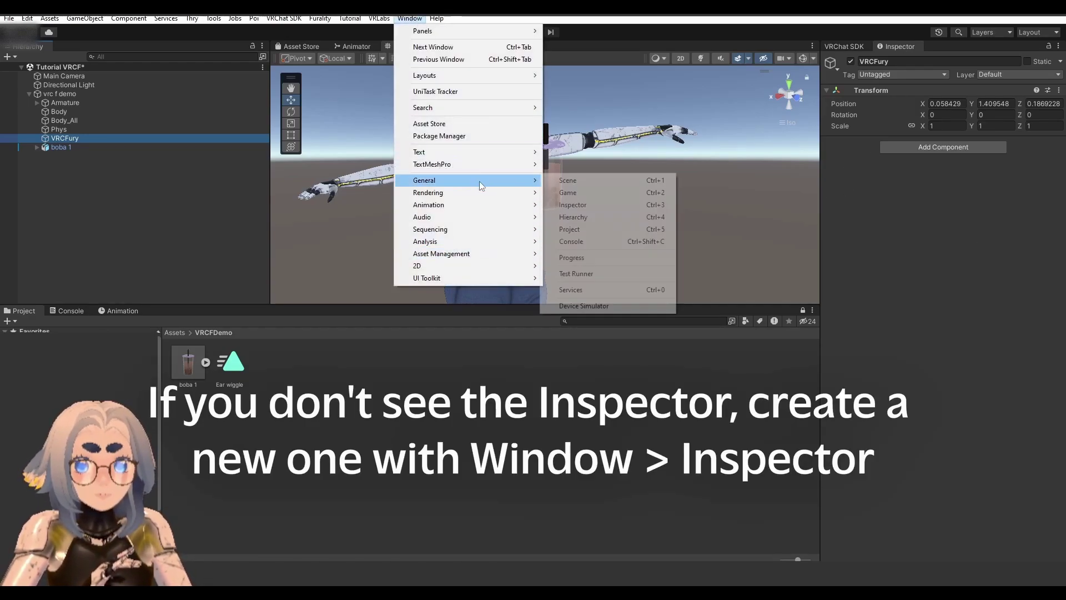
pyautogui.click(572, 204)
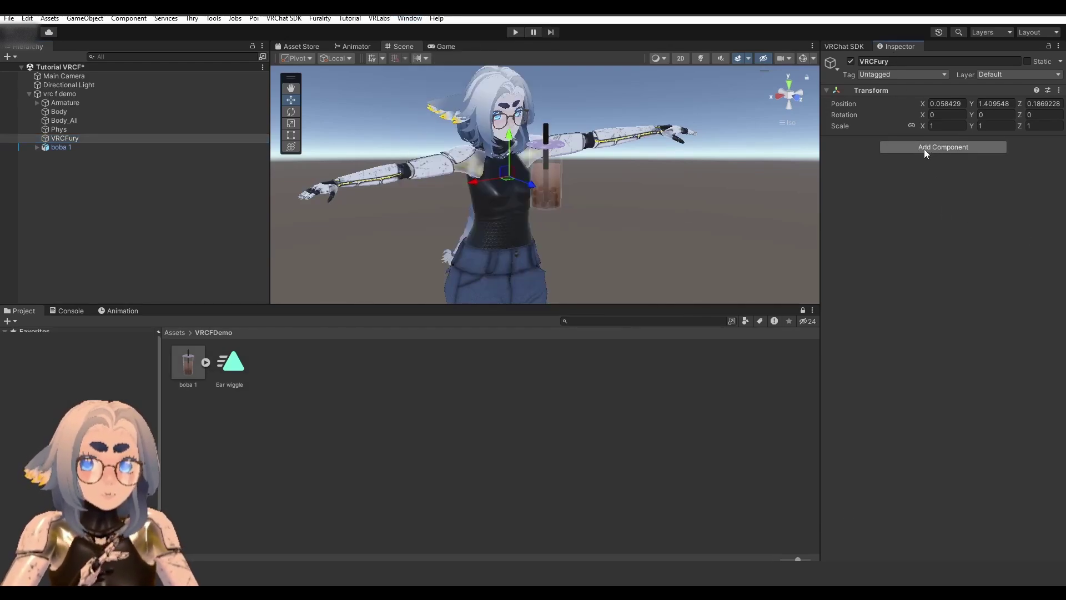
pyautogui.click(936, 148)
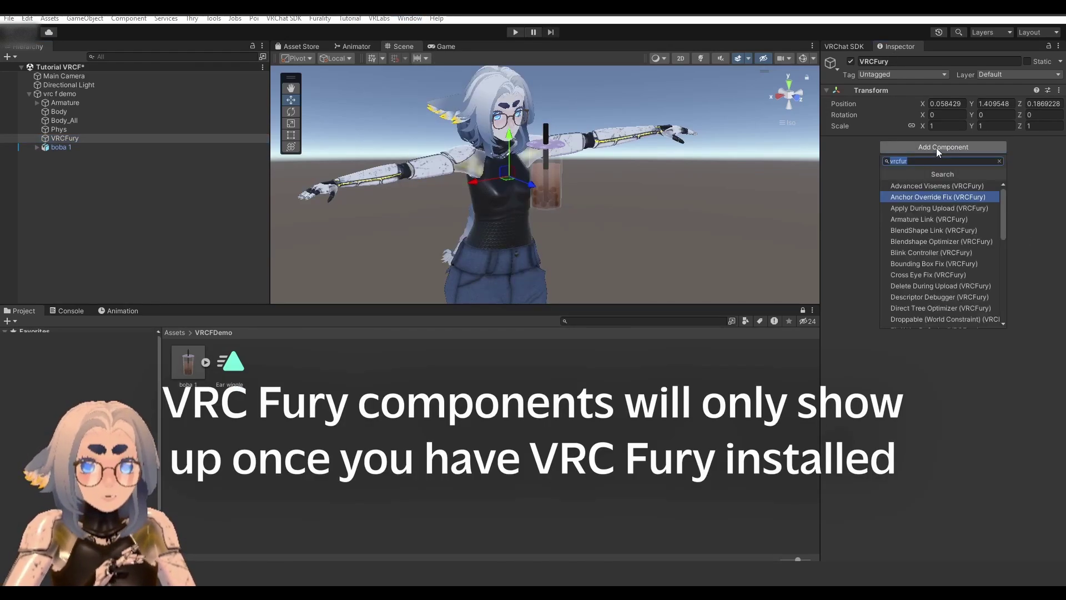
pyautogui.write('togg')
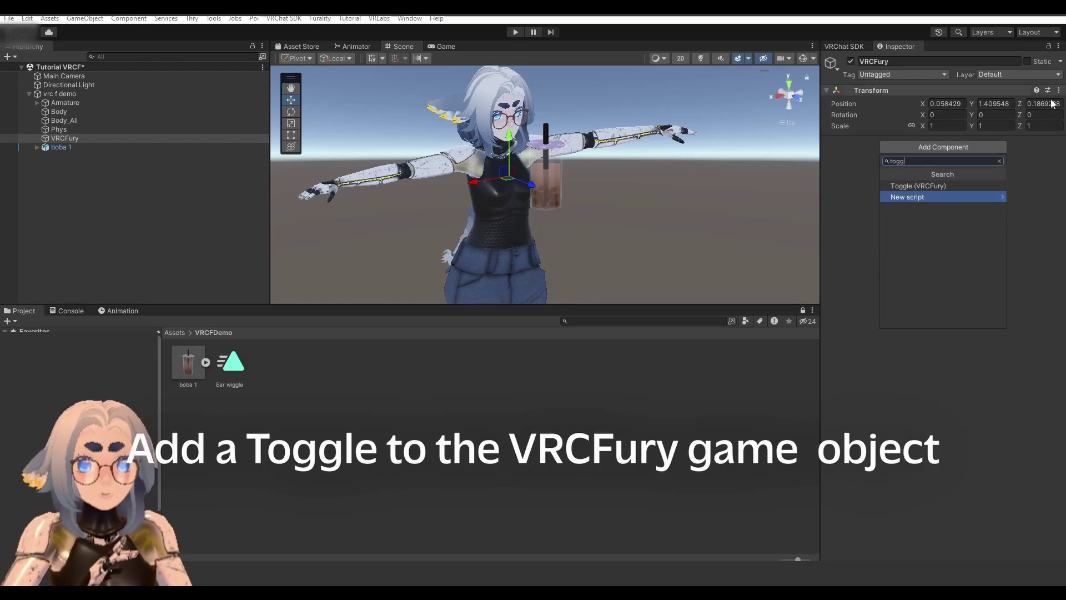
pyautogui.click(951, 183)
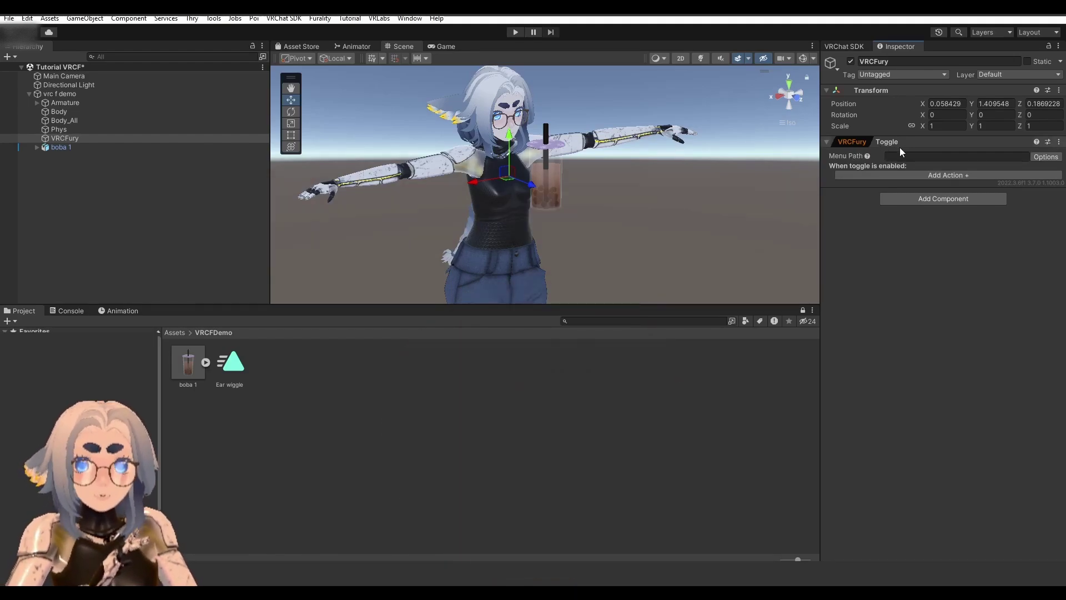
# - Add an Object Toggle action that turns on the boba 1 object
pyautogui.click(911, 176)
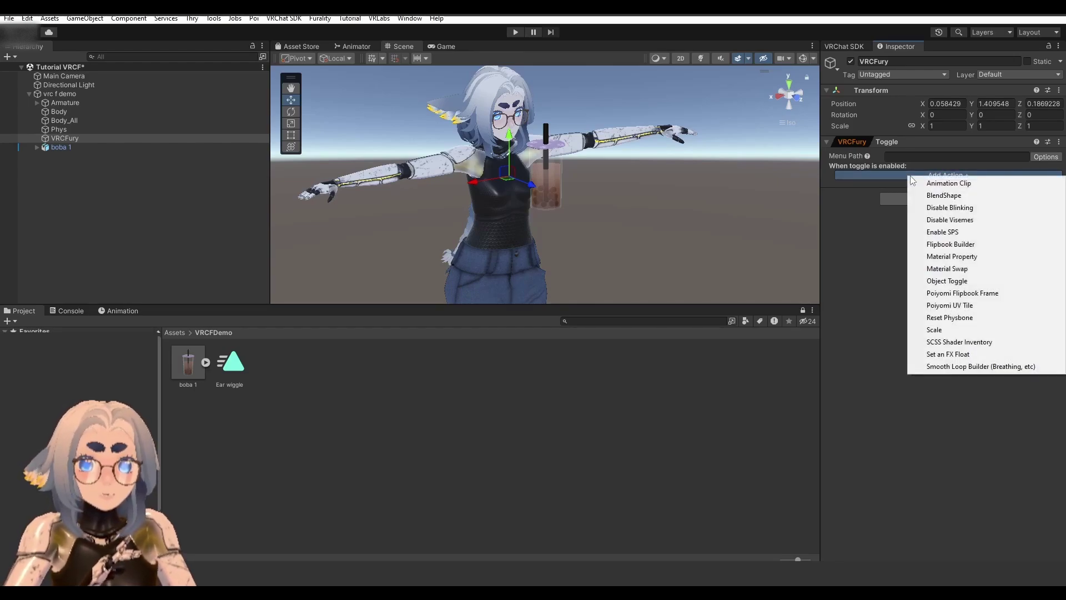
pyautogui.click(966, 281)
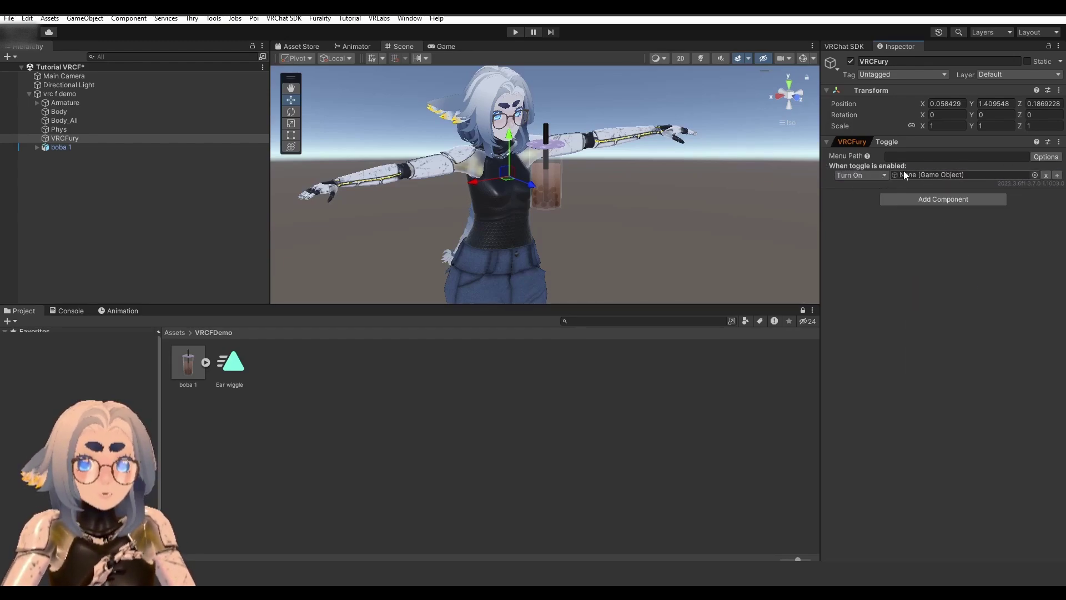
pyautogui.moveTo(56, 149); pyautogui.dragTo(917, 178)
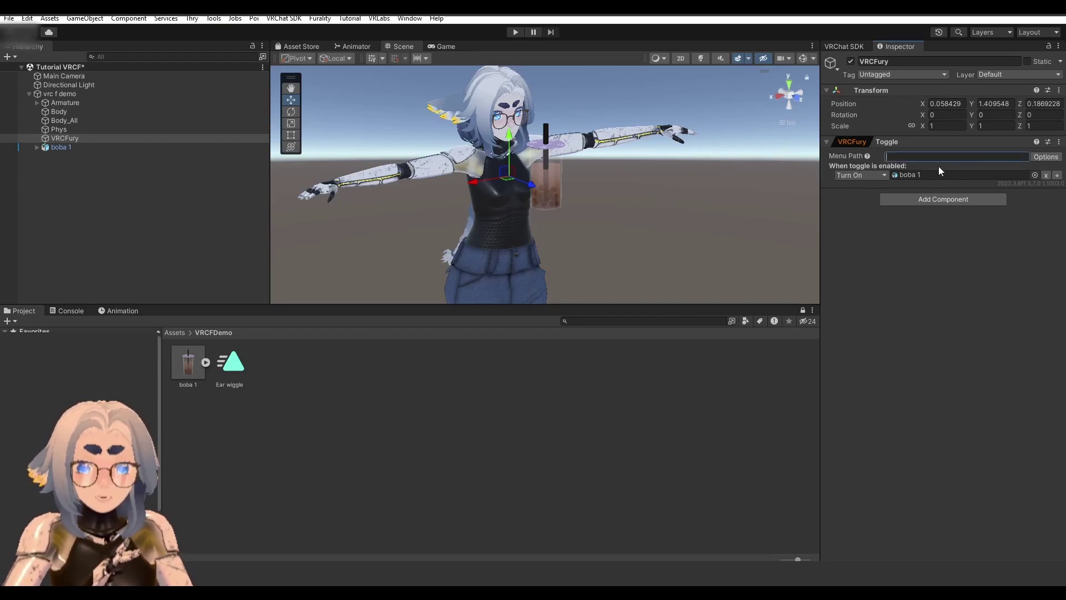
# - Enter 'Bubble Tea' as the toggle's menu path, then prefix it with 'Props/'
pyautogui.write('B')
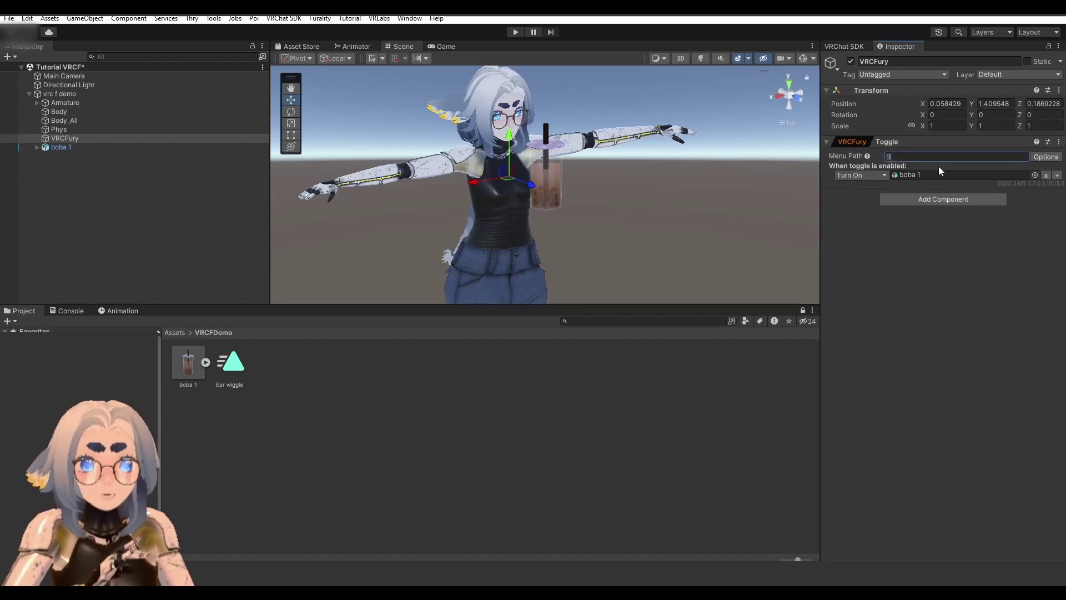
pyautogui.write('ubble Tea')
pyautogui.press('Return')
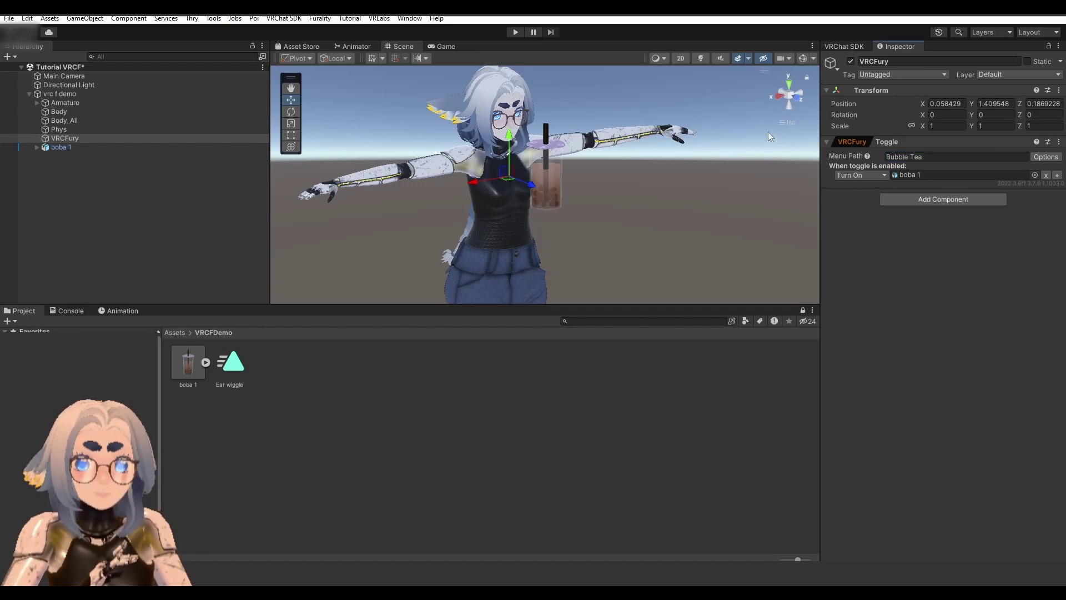
pyautogui.click(888, 158)
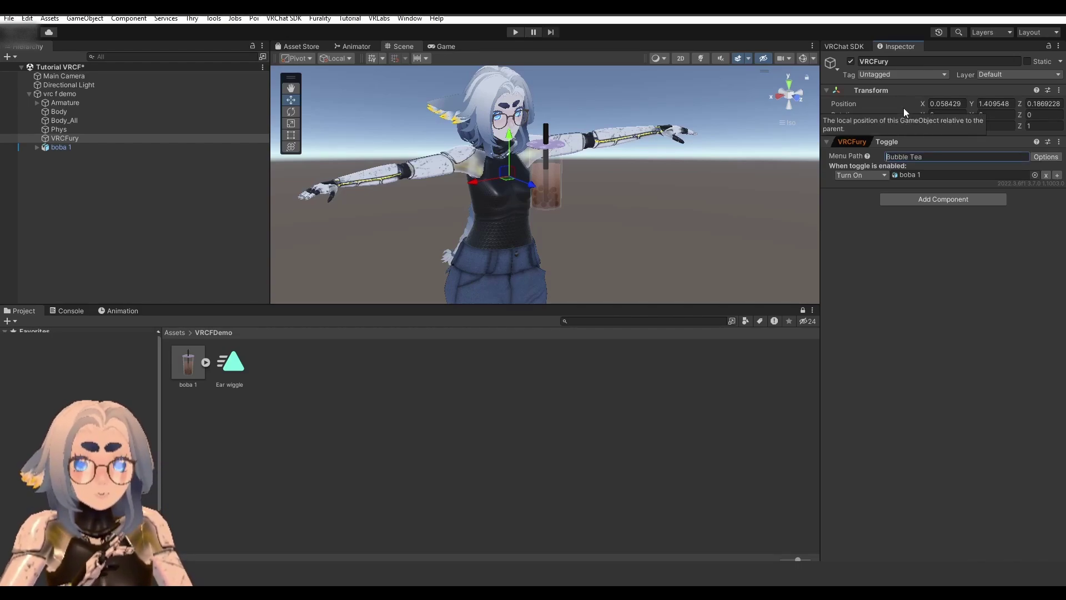
pyautogui.write('Props')
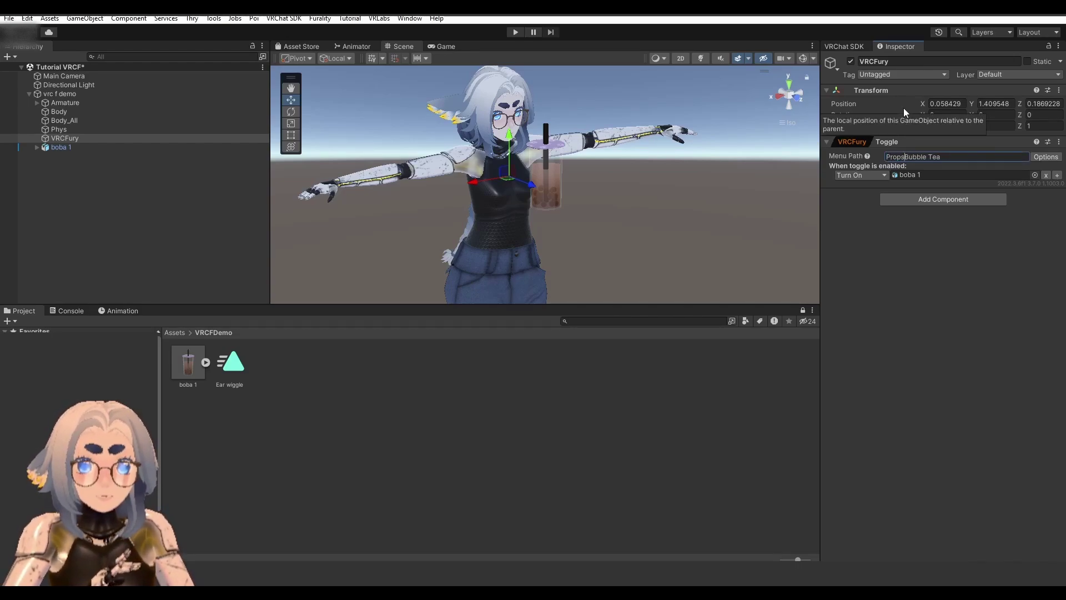
pyautogui.write('/')
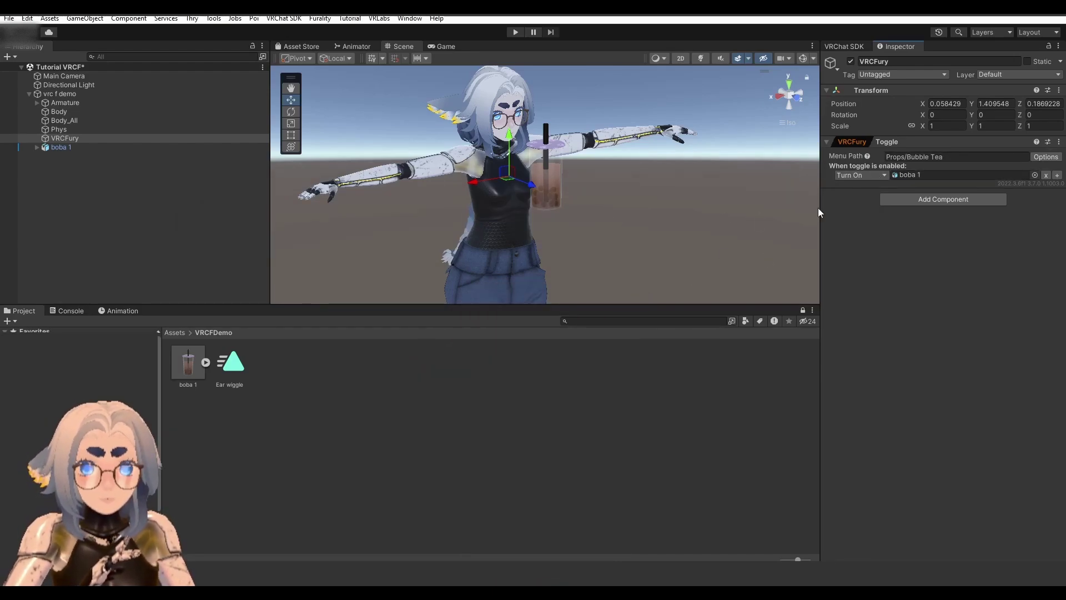
pyautogui.click(1057, 176)
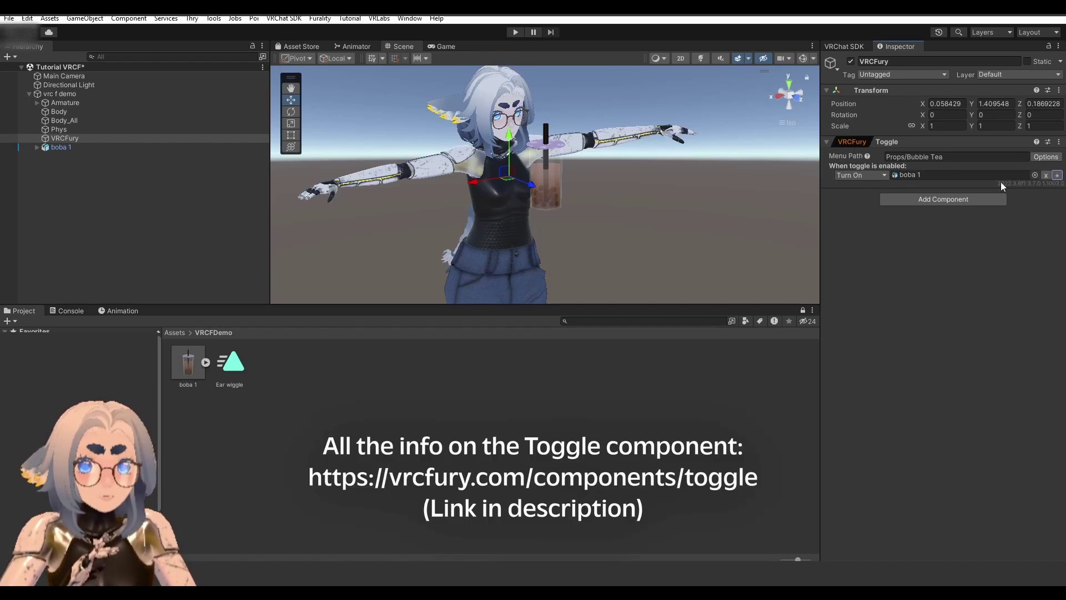
pyautogui.click(1057, 176)
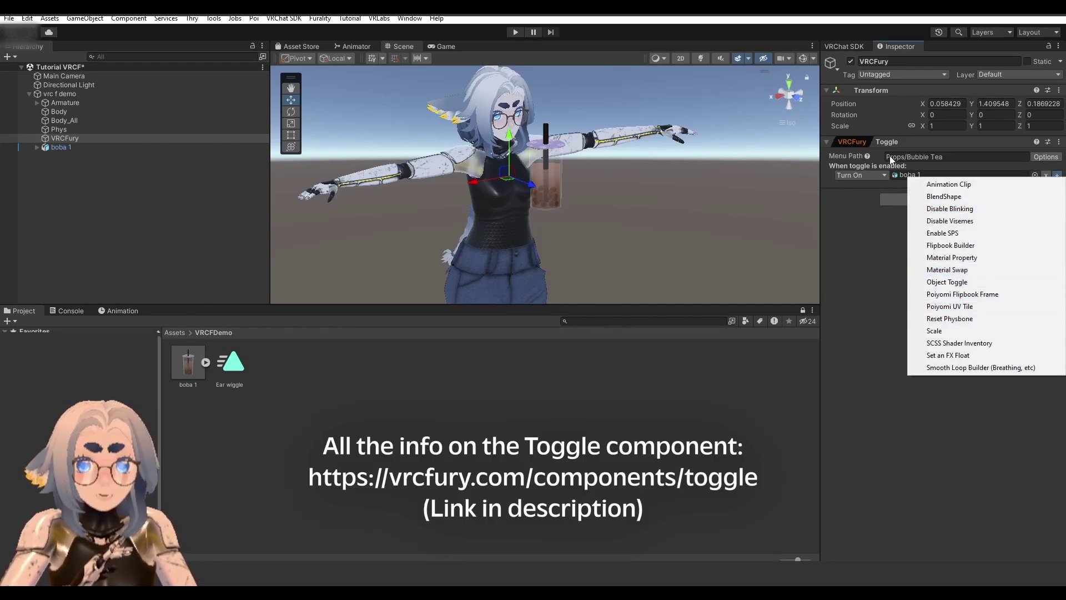
pyautogui.click(866, 261)
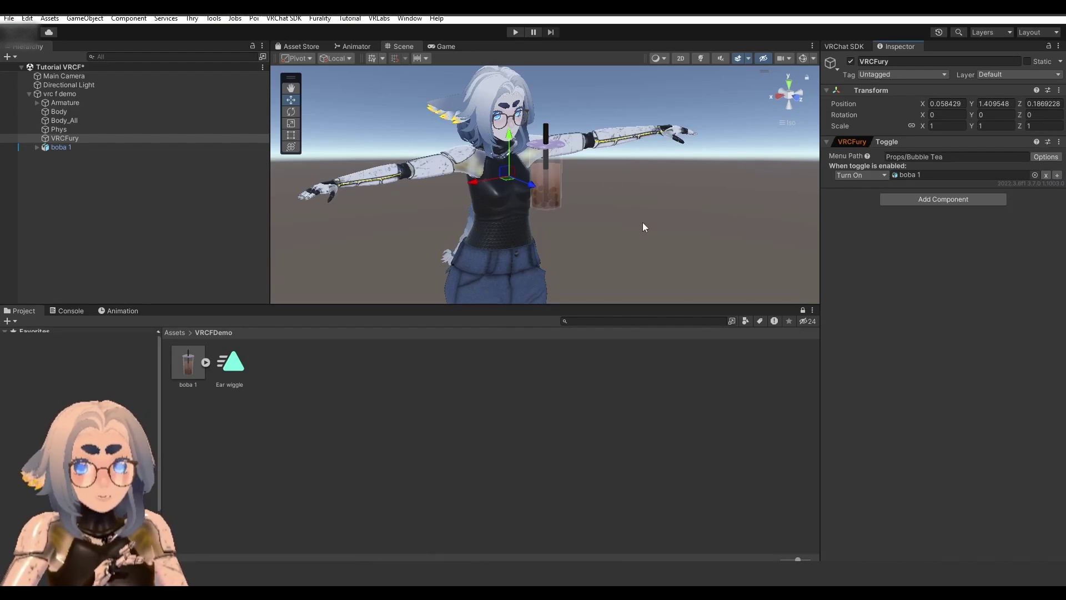
pyautogui.keyDown('alt'); pyautogui.moveTo(638, 225); pyautogui.dragTo(622, 219); pyautogui.keyUp('alt')
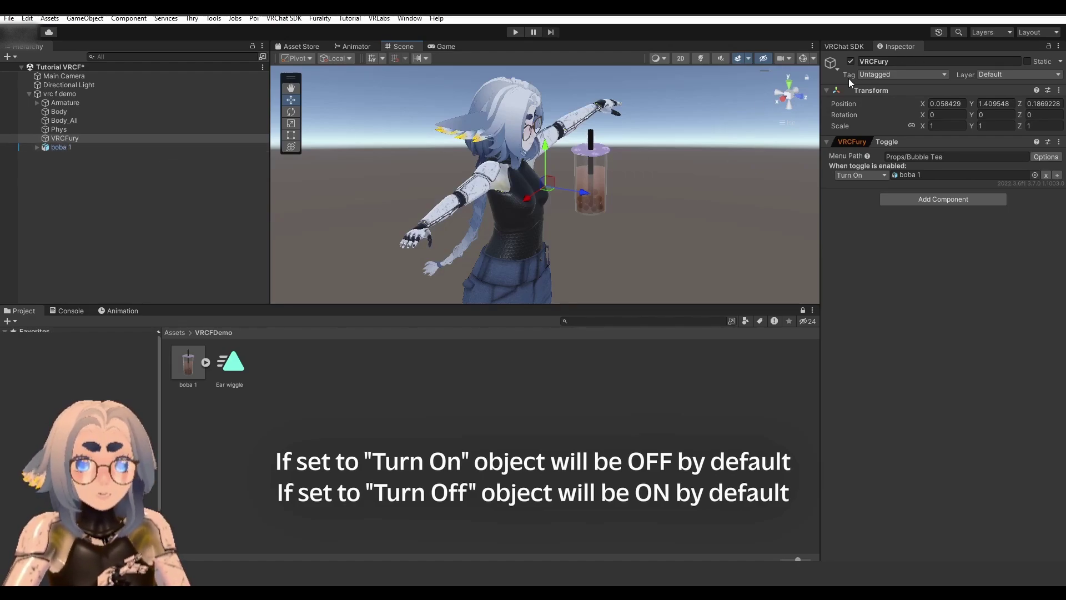
pyautogui.click(69, 150)
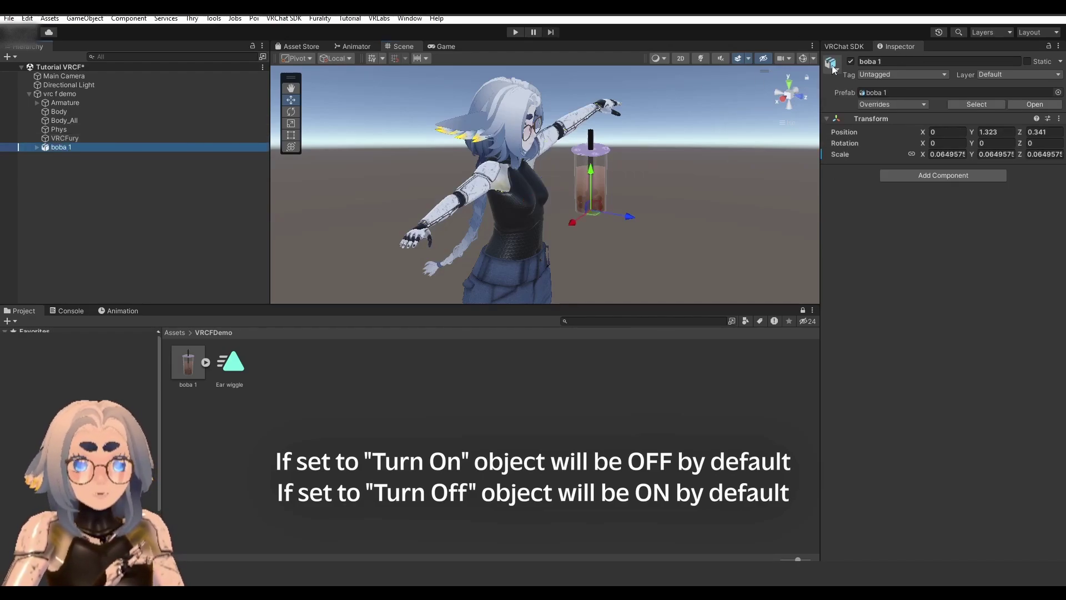
pyautogui.click(851, 61)
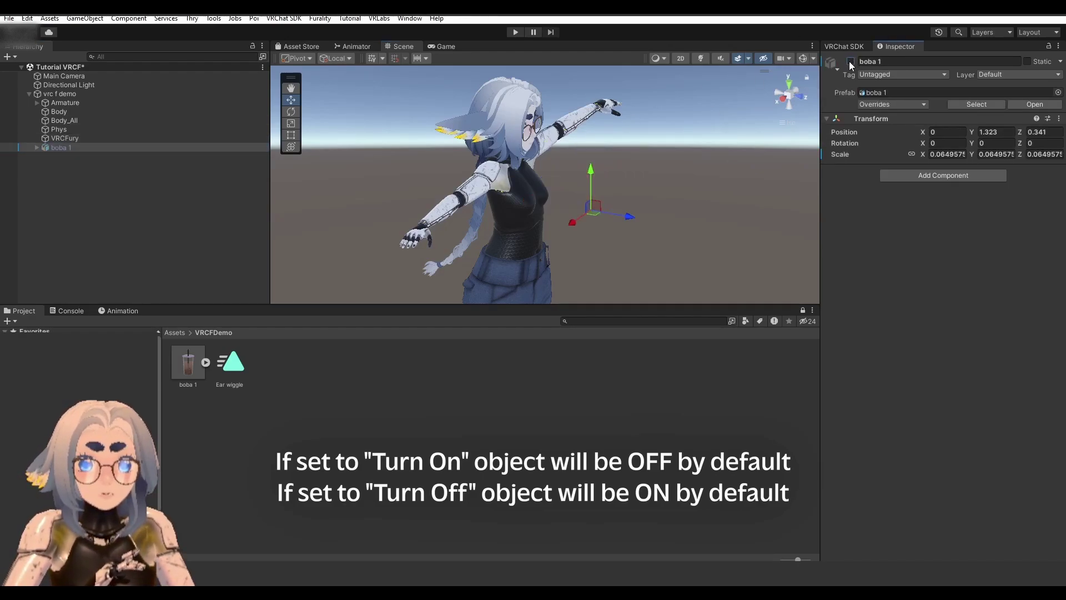
pyautogui.click(851, 61)
pyautogui.click(65, 138)
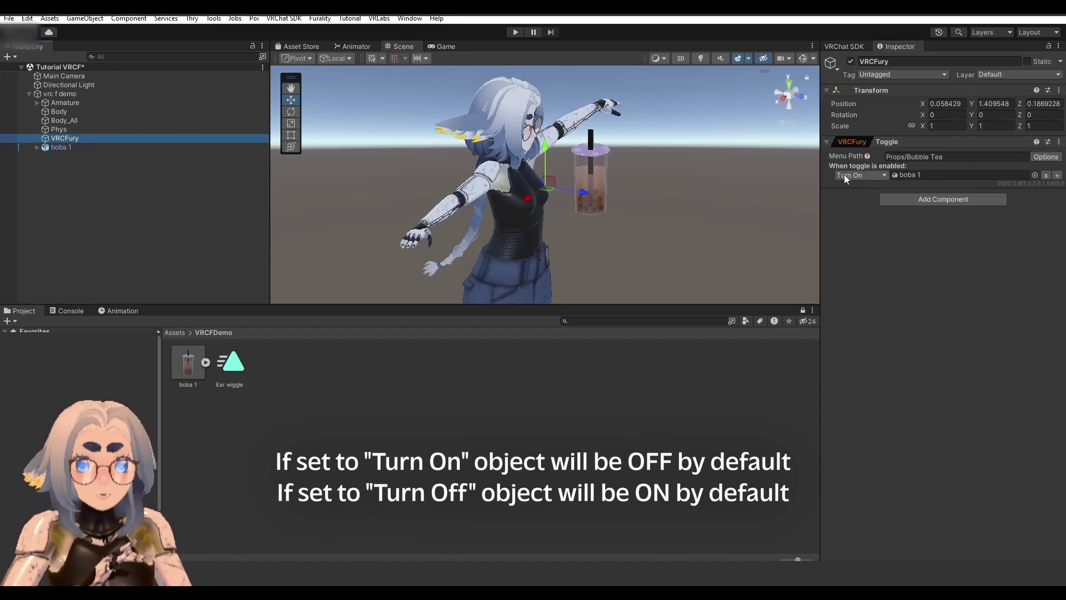
pyautogui.click(860, 176)
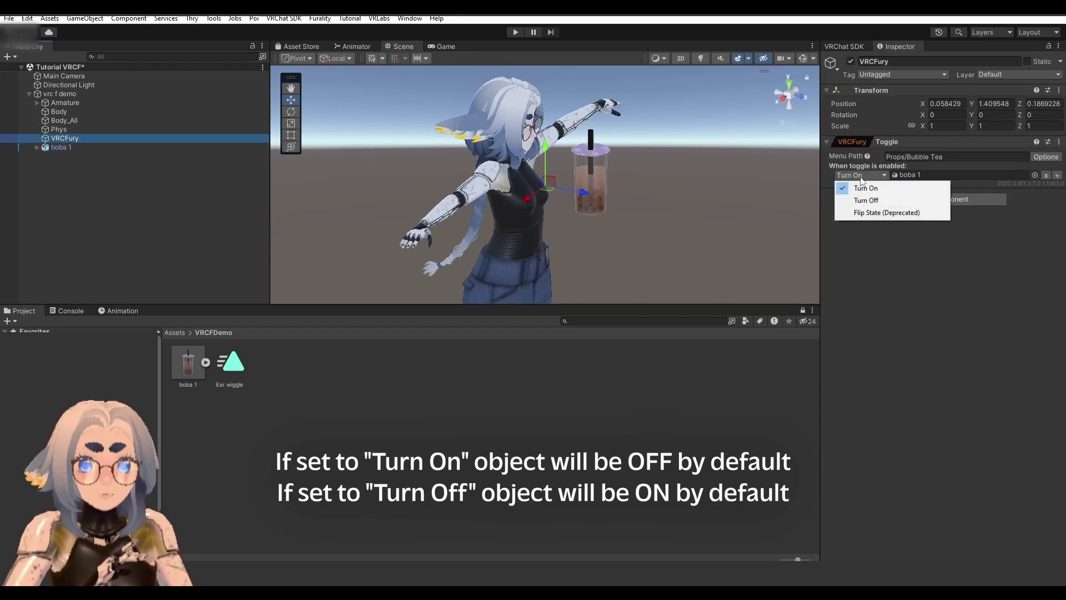
pyautogui.click(889, 255)
pyautogui.keyDown('alt'); pyautogui.moveTo(489, 167); pyautogui.dragTo(581, 225); pyautogui.keyUp('alt')
pyautogui.keyDown('alt'); pyautogui.moveTo(659, 162); pyautogui.dragTo(731, 195); pyautogui.keyUp('alt')
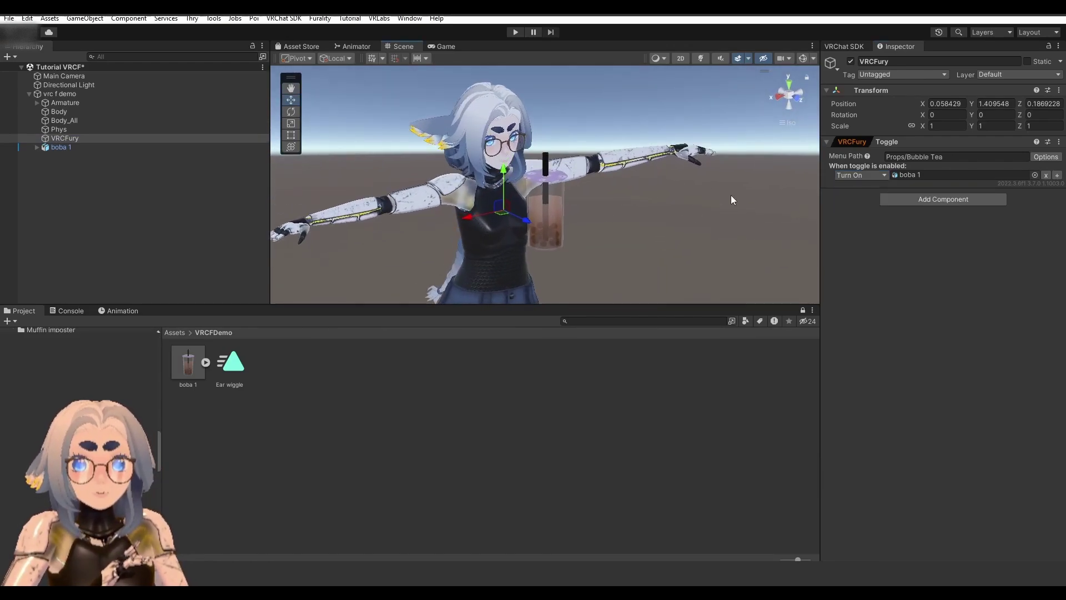
pyautogui.click(61, 93)
pyautogui.keyDown('alt'); pyautogui.moveTo(525, 291); pyautogui.dragTo(551, 242); pyautogui.keyUp('alt')
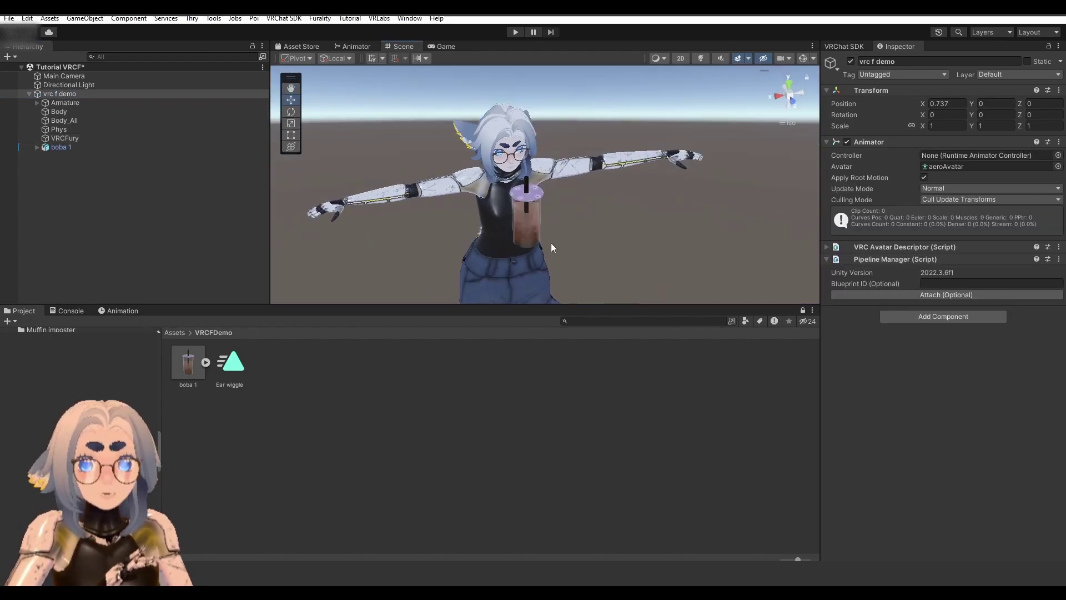
pyautogui.scroll(-3, 565, 161)
pyautogui.press('w')
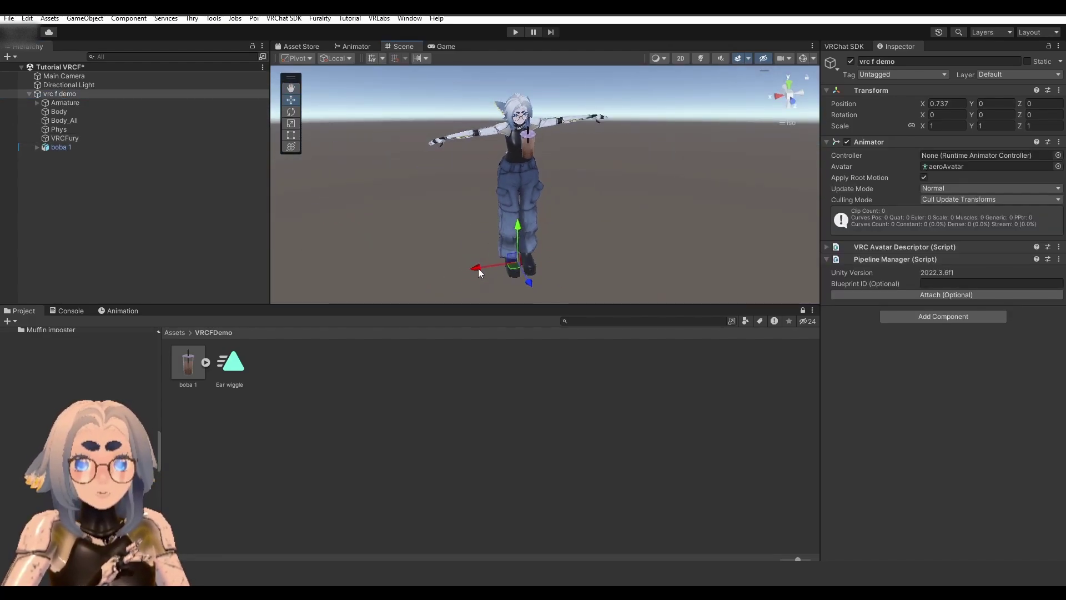
pyautogui.moveTo(478, 268); pyautogui.dragTo(499, 259)
# - Expand the Armature, nudge the Hips bone, then select and frame the boba 1 cup
pyautogui.click(36, 102)
pyautogui.click(57, 111)
pyautogui.moveTo(478, 184)
pyautogui.mouseDown()
pyautogui.moveTo(591, 173)
pyautogui.moveTo(344, 181)
pyautogui.moveTo(543, 178)
pyautogui.moveTo(473, 176)
pyautogui.mouseUp()
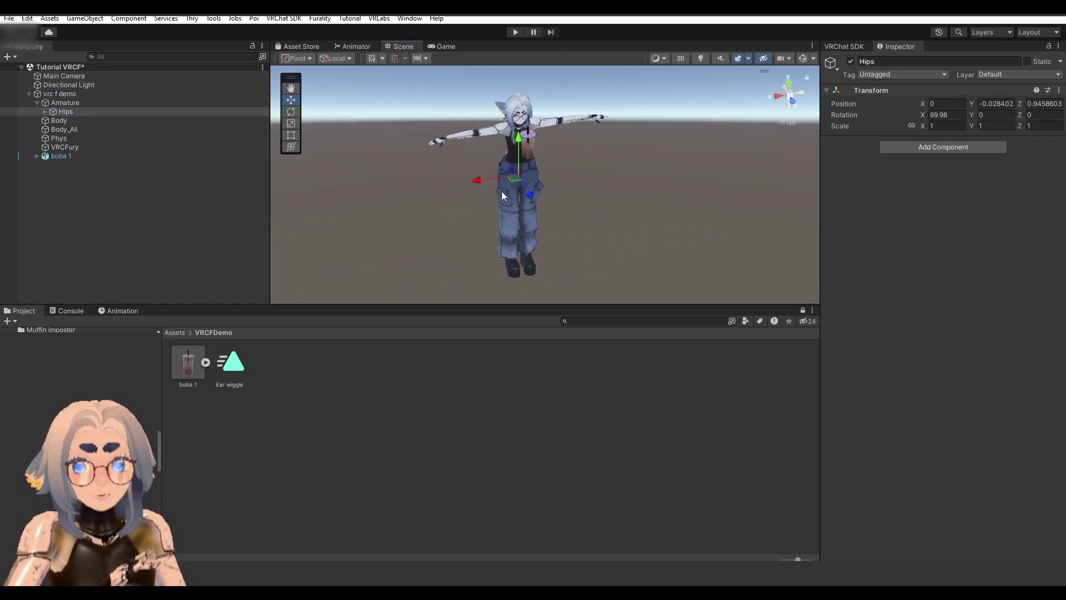
pyautogui.click(614, 208)
pyautogui.click(521, 129)
pyautogui.press('f')
pyautogui.keyDown('alt'); pyautogui.moveTo(547, 155); pyautogui.dragTo(657, 176); pyautogui.keyUp('alt')
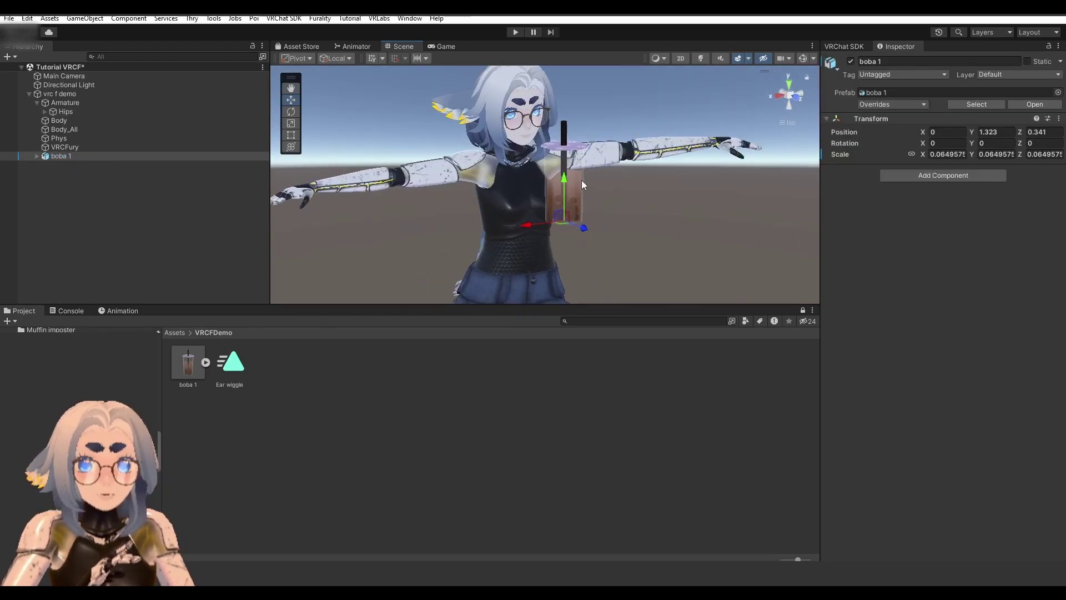
pyautogui.keyDown('alt'); pyautogui.moveTo(533, 189); pyautogui.dragTo(595, 202); pyautogui.keyUp('alt')
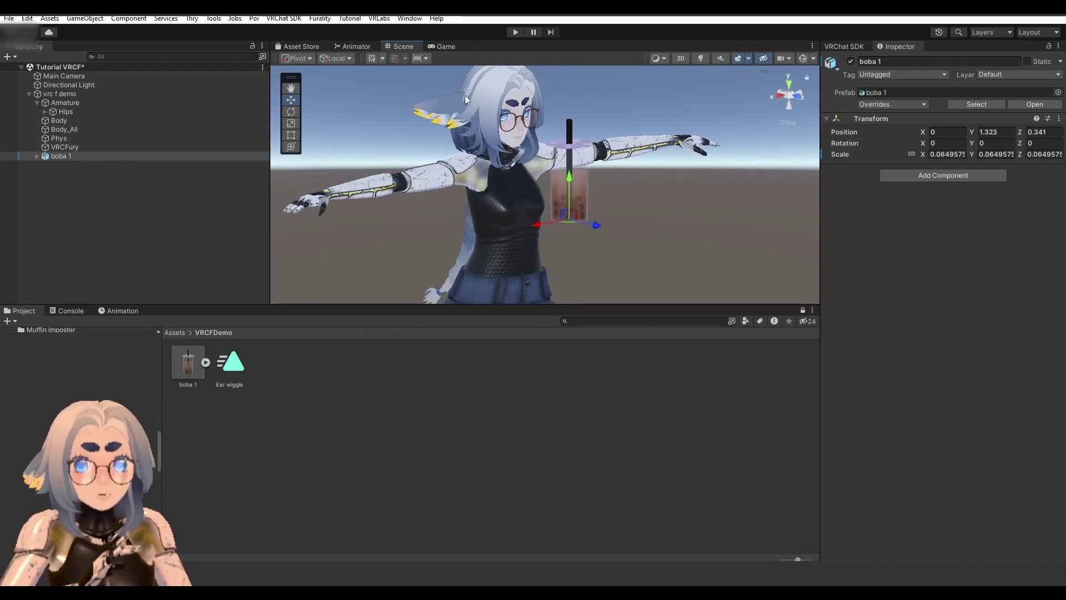
# - Place the cup in the right hand, rotated about 94.8° on X and scaled to roughly 0.049
pyautogui.click(44, 112)
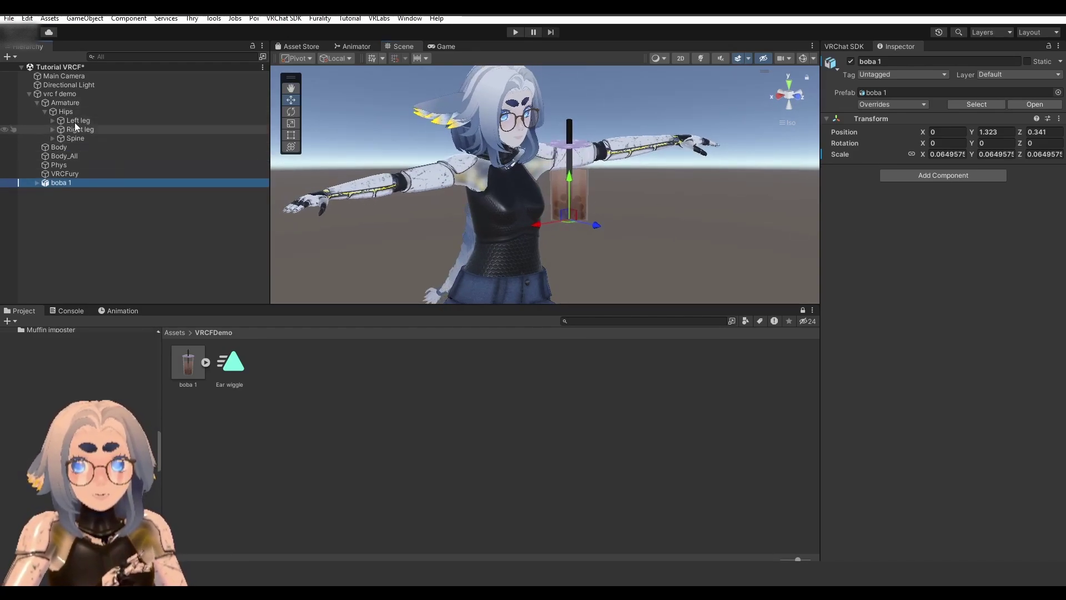
pyautogui.click(54, 139)
pyautogui.keyDown('alt'); pyautogui.moveTo(550, 206); pyautogui.dragTo(642, 175); pyautogui.keyUp('alt')
pyautogui.keyDown('alt'); pyautogui.moveTo(520, 169); pyautogui.dragTo(454, 202); pyautogui.keyUp('alt')
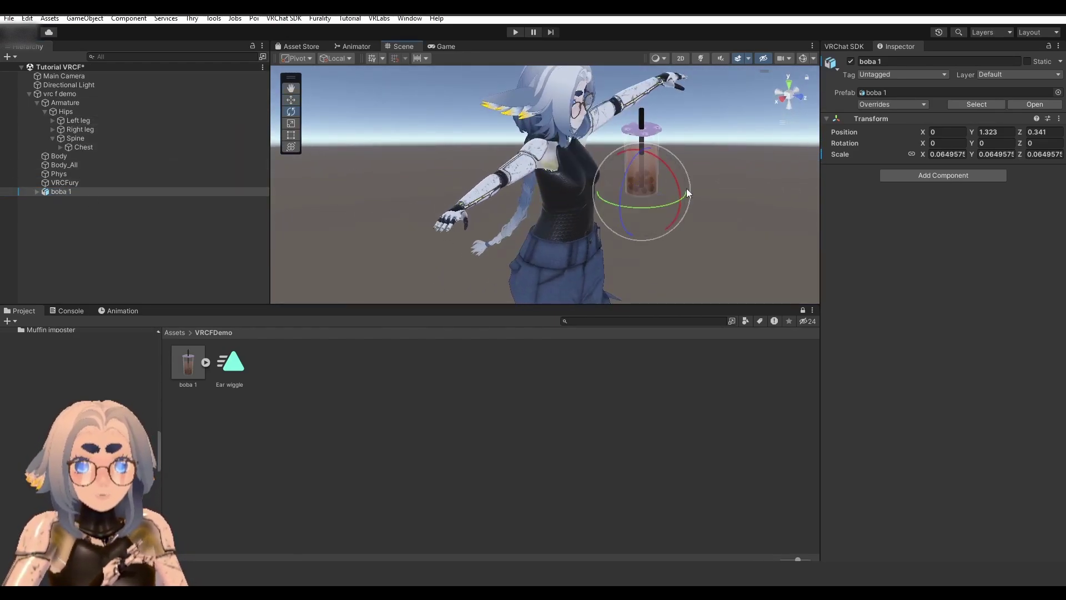
pyautogui.moveTo(685, 193); pyautogui.dragTo(522, 359)
pyautogui.press('e')
pyautogui.press('w')
pyautogui.moveTo(475, 231); pyautogui.dragTo(592, 189)
pyautogui.press('r')
pyautogui.press('w')
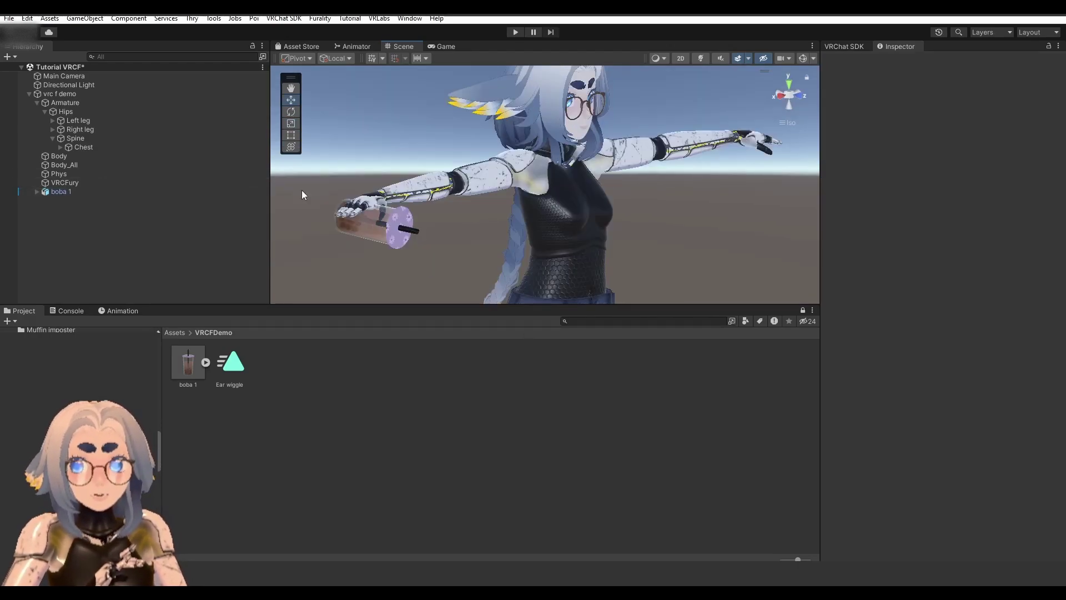
# - Select VRCFury and add an Armature Link (VRCFury) component through an 'armature' search
pyautogui.click(64, 183)
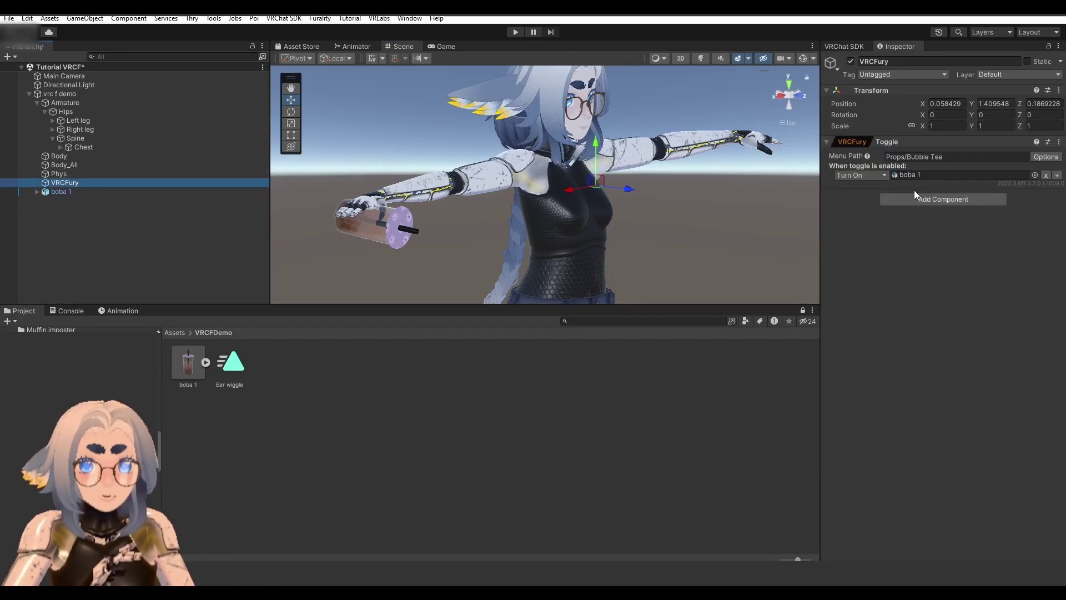
pyautogui.click(914, 199)
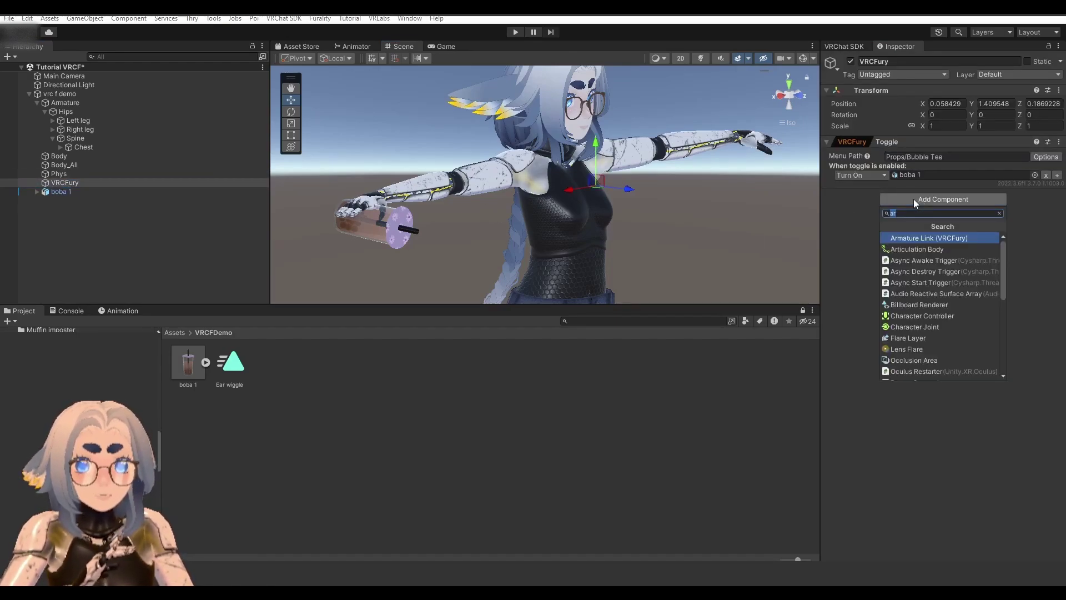
pyautogui.write('armature')
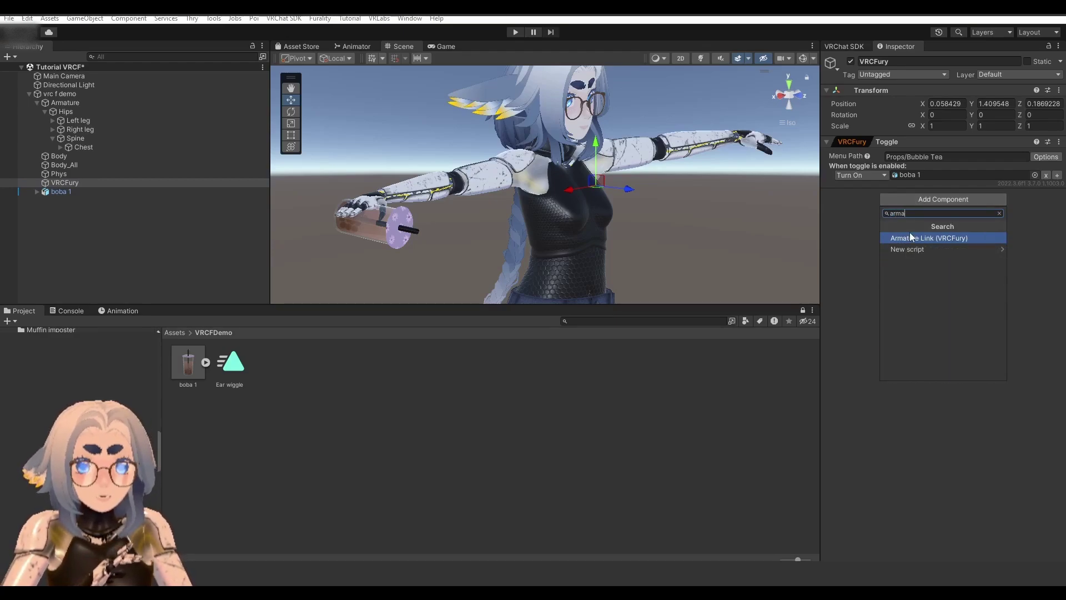
pyautogui.click(904, 238)
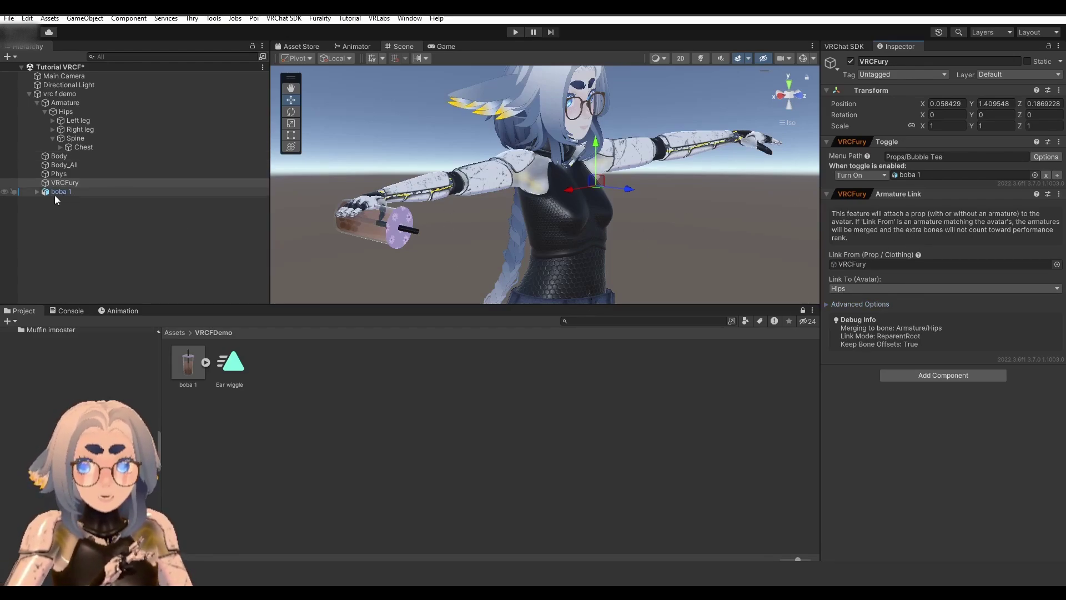
# - Set boba 1 as the Link From object and Right Hand as the Link To bone
pyautogui.moveTo(55, 195); pyautogui.dragTo(868, 264)
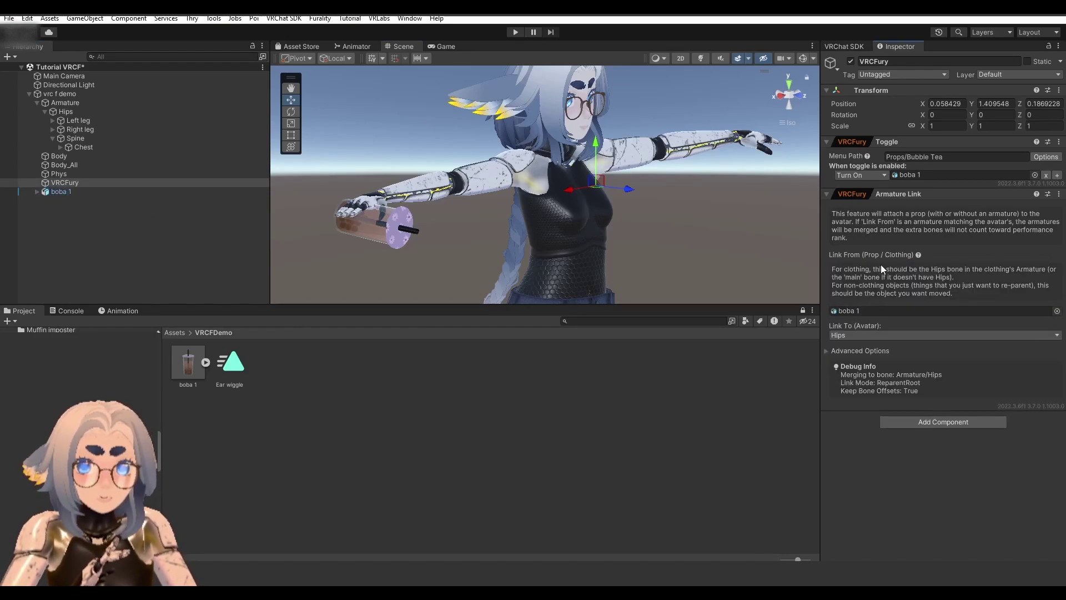
pyautogui.click(845, 335)
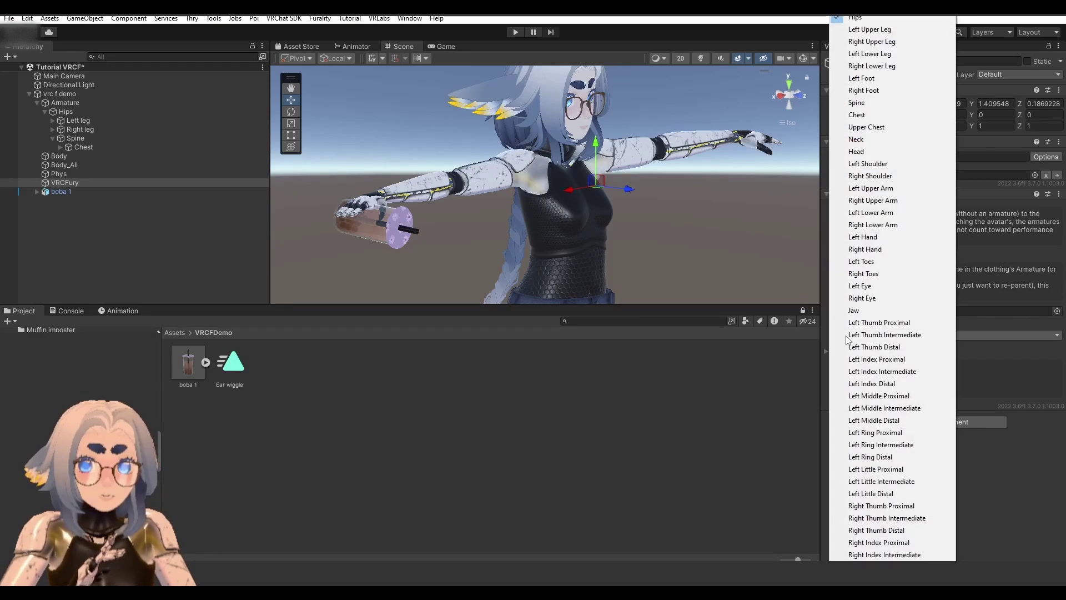
pyautogui.click(864, 250)
pyautogui.scroll(-3, 524, 228)
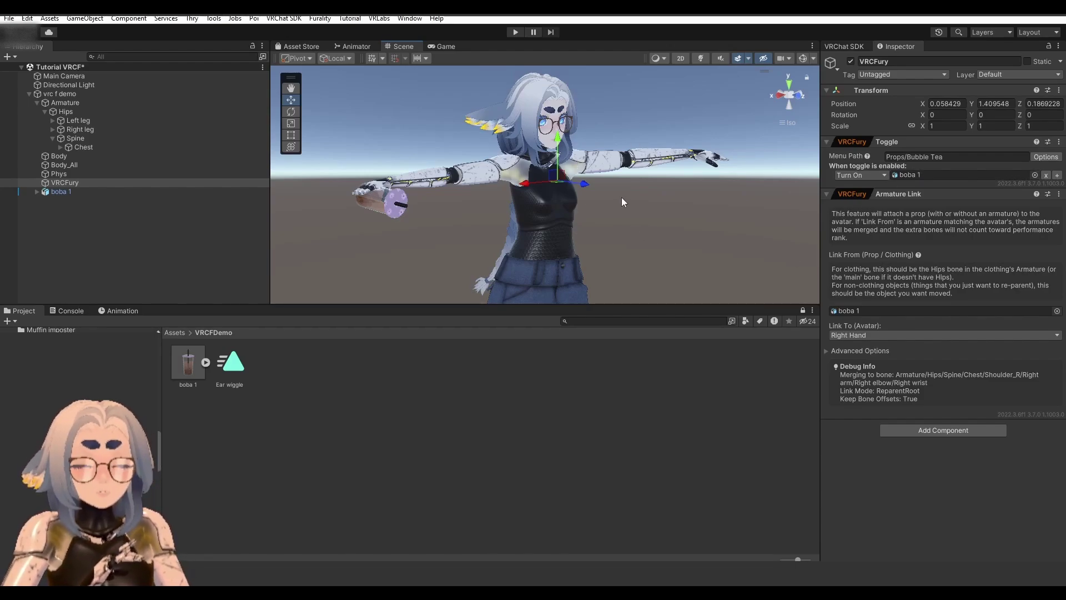
pyautogui.keyDown('alt'); pyautogui.moveTo(598, 179); pyautogui.dragTo(657, 200); pyautogui.keyUp('alt')
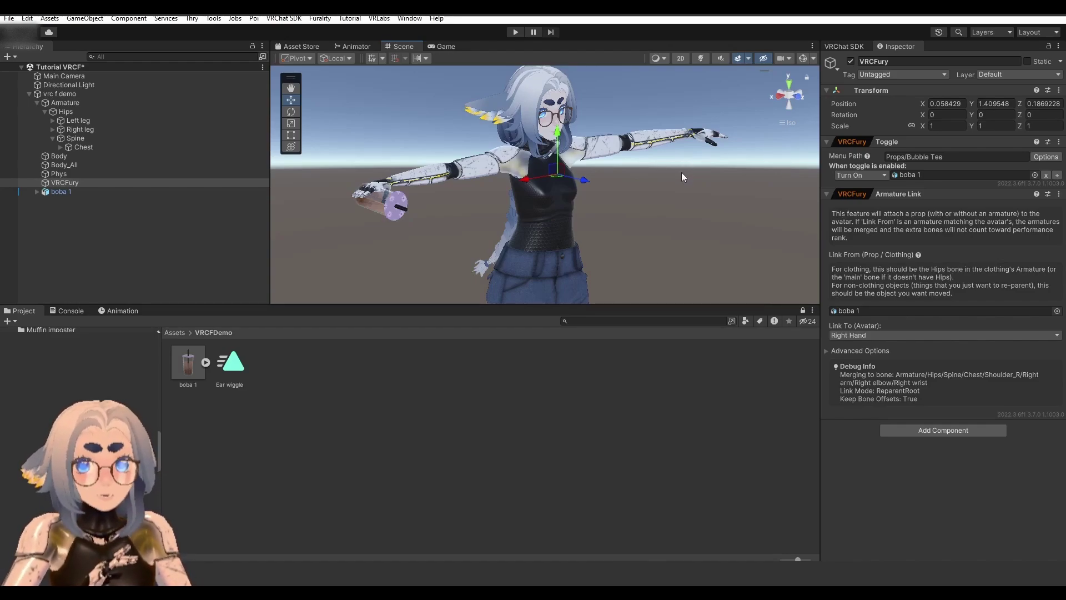
pyautogui.click(917, 254)
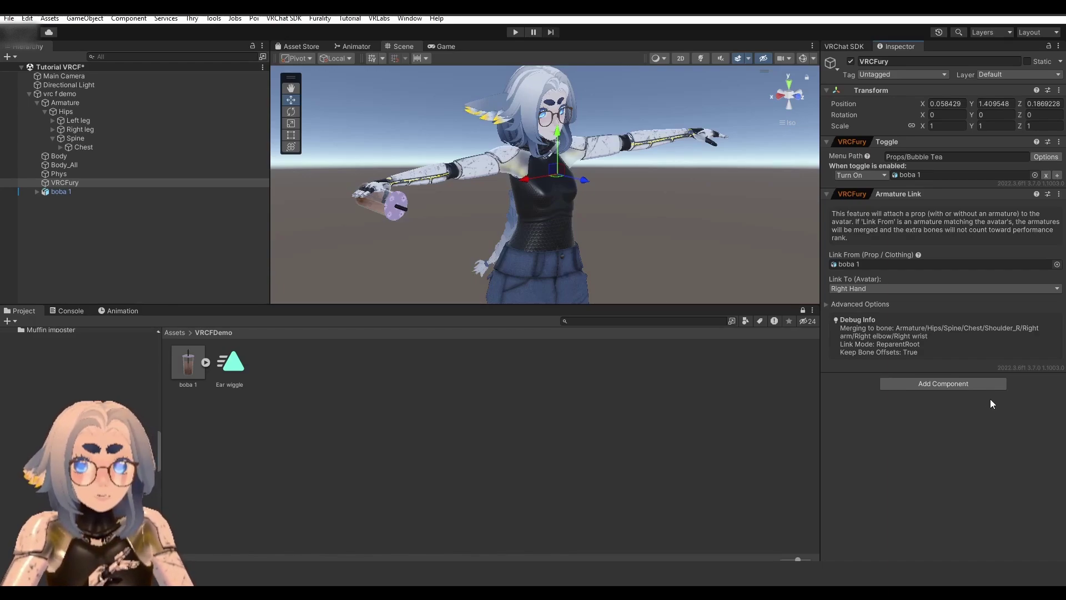
# - Add a Gestures component with a new gesture entry set to VICTORY
pyautogui.click(950, 385)
pyautogui.write('ges')
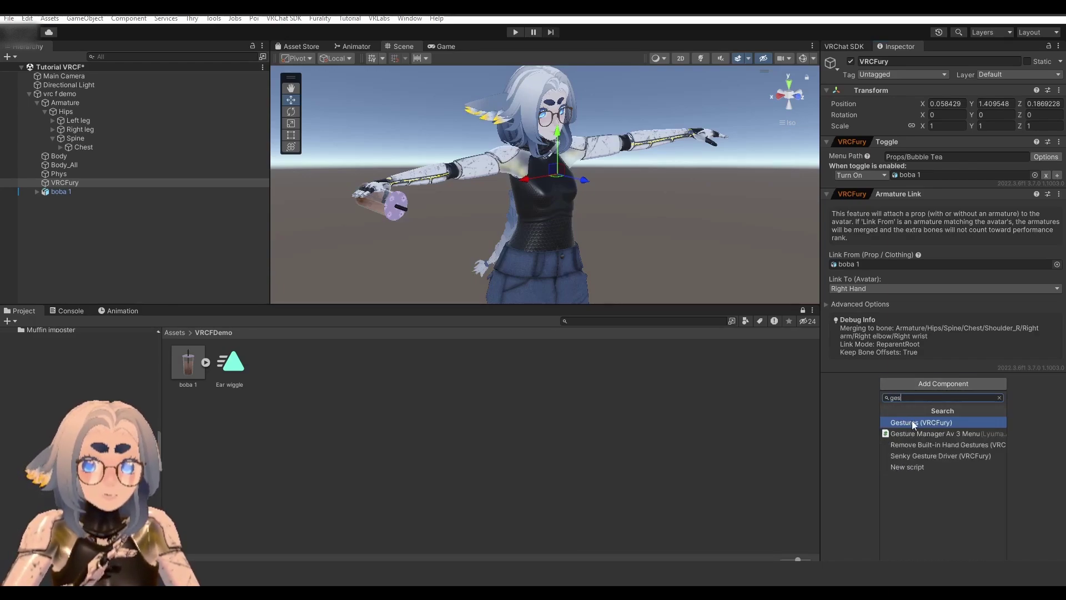
pyautogui.click(913, 422)
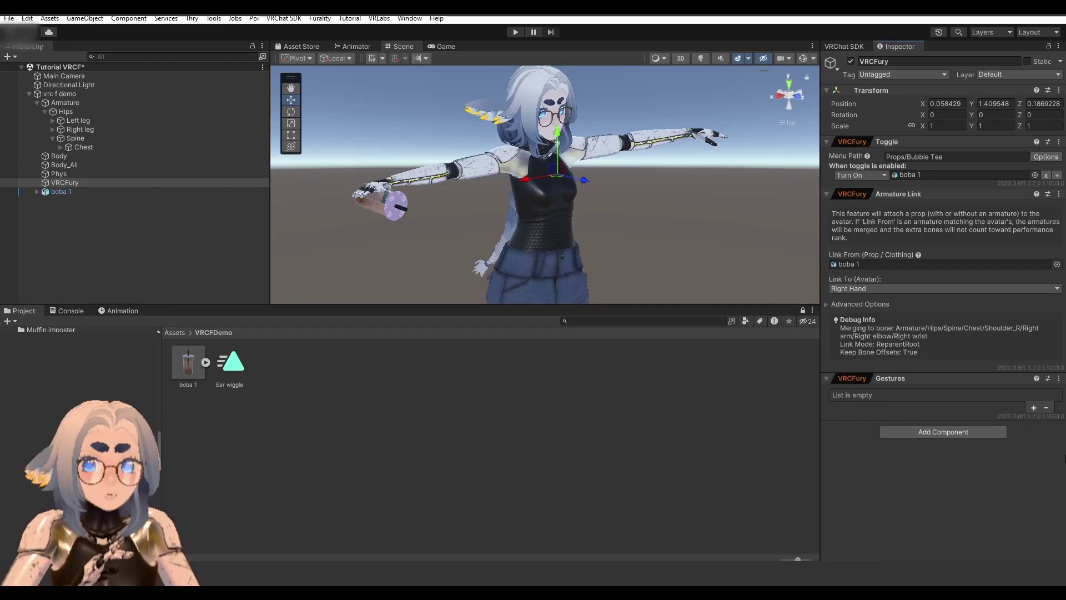
pyautogui.click(1033, 408)
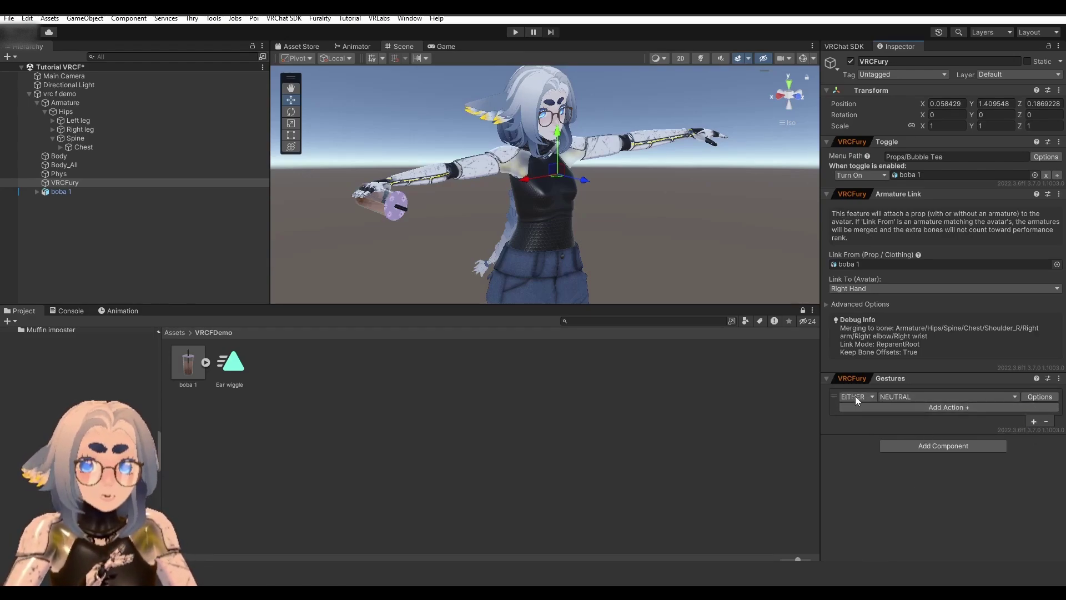
pyautogui.click(900, 395)
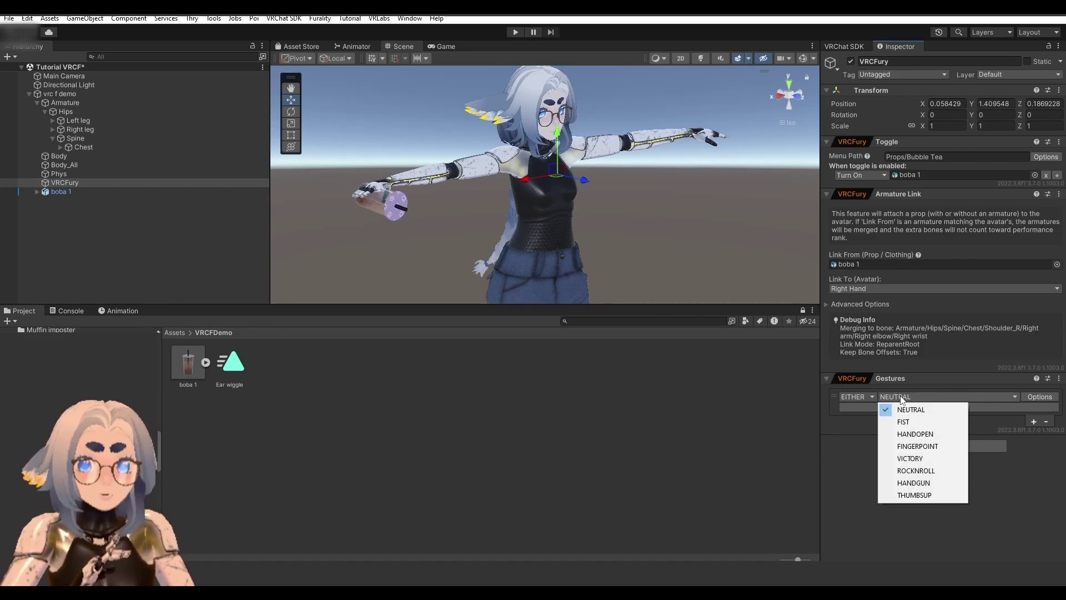
pyautogui.click(918, 458)
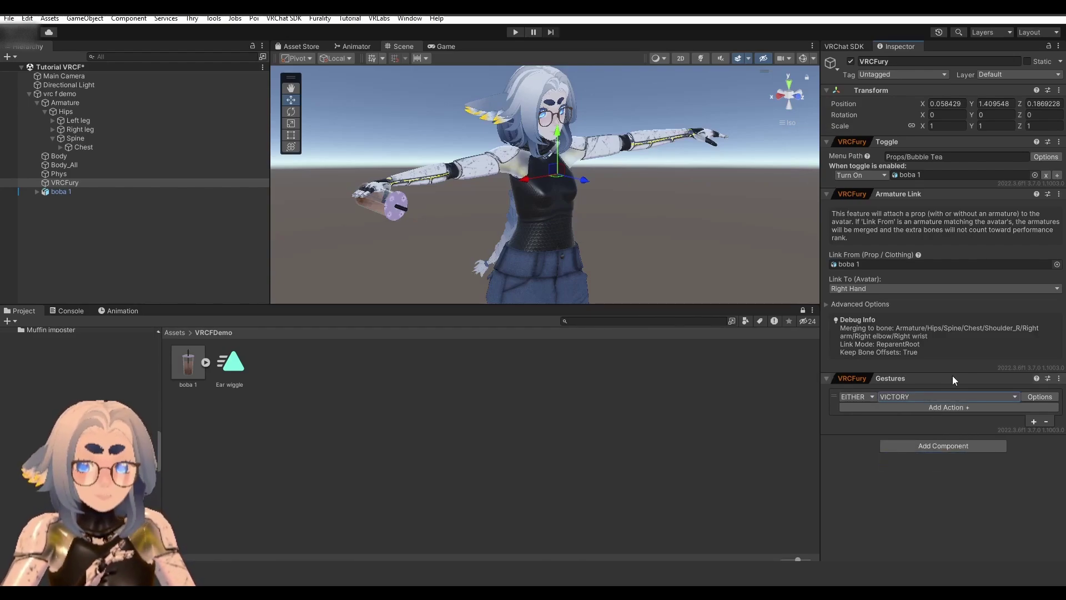
# - Change the gesture's hand mode to COMBO, then back to EITHER
pyautogui.click(857, 396)
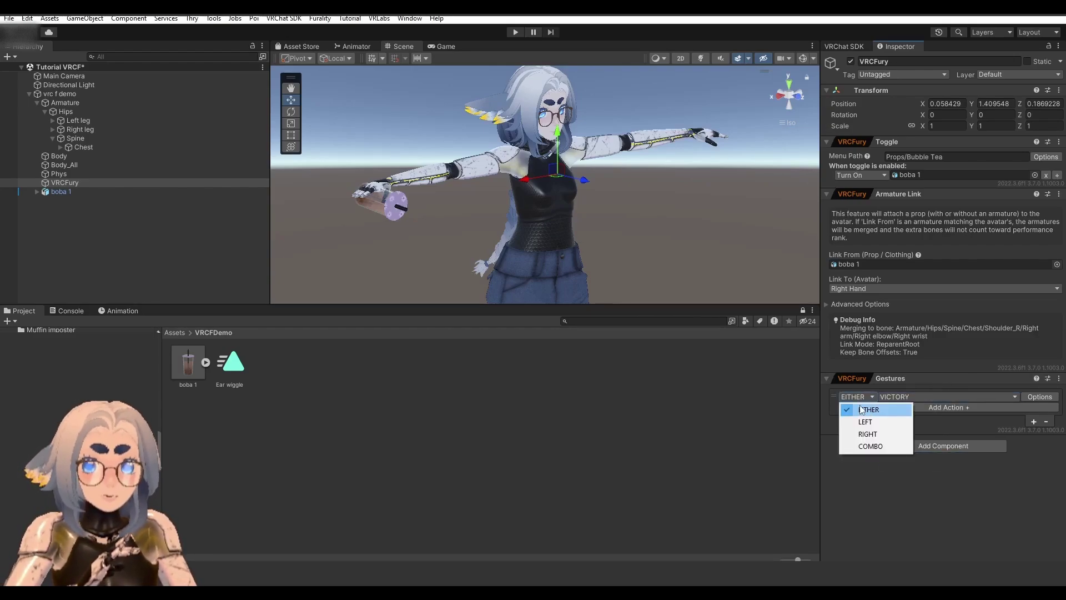
pyautogui.click(870, 447)
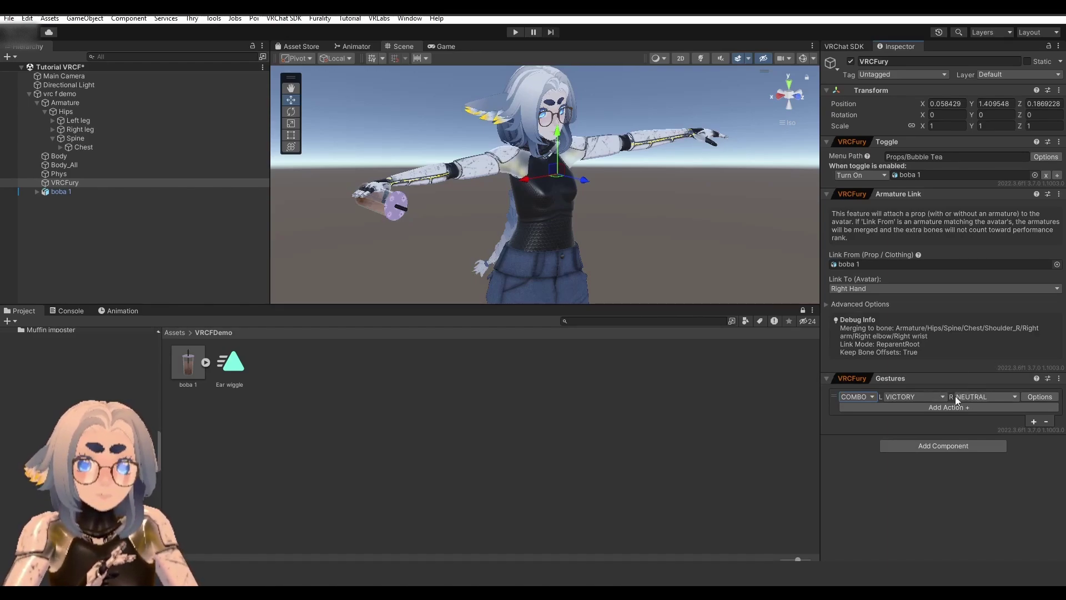
pyautogui.click(856, 396)
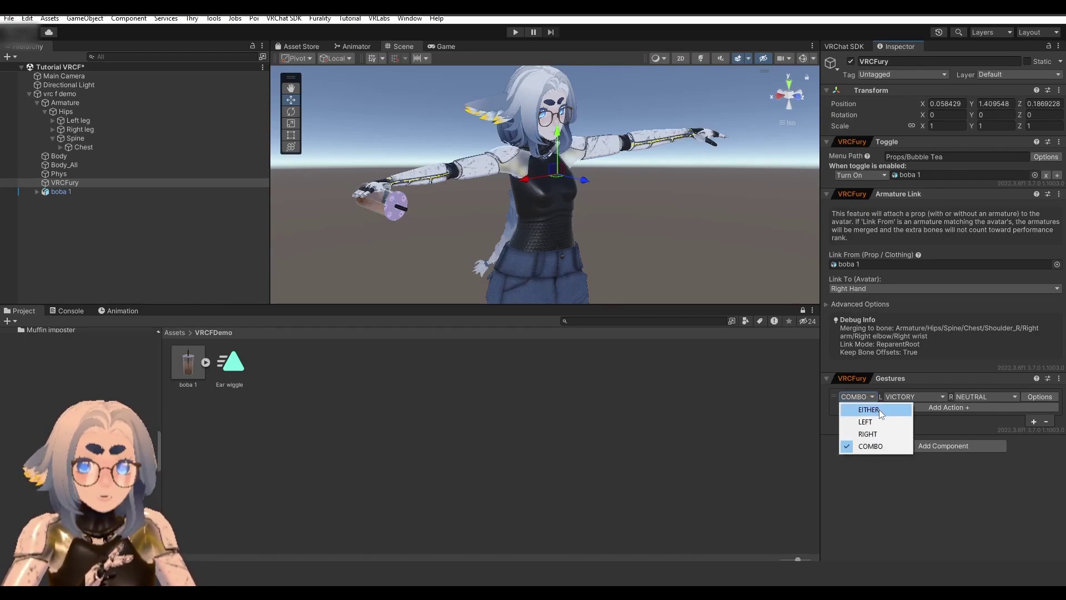
pyautogui.click(878, 409)
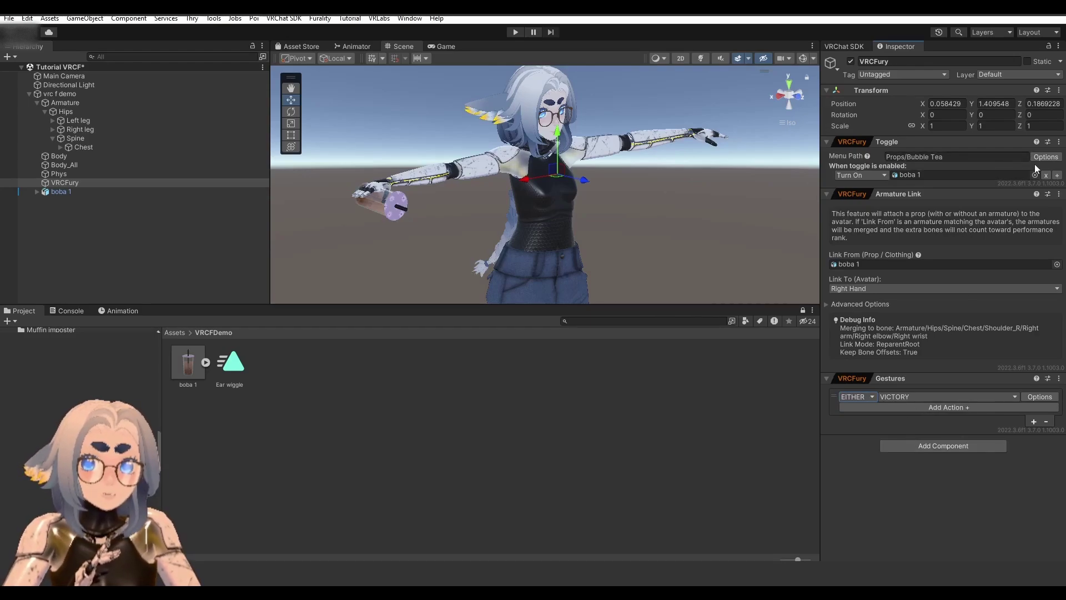
# - Add a BlendShape action, set to value 100 on all renderers, to the VICTORY gesture
pyautogui.click(938, 408)
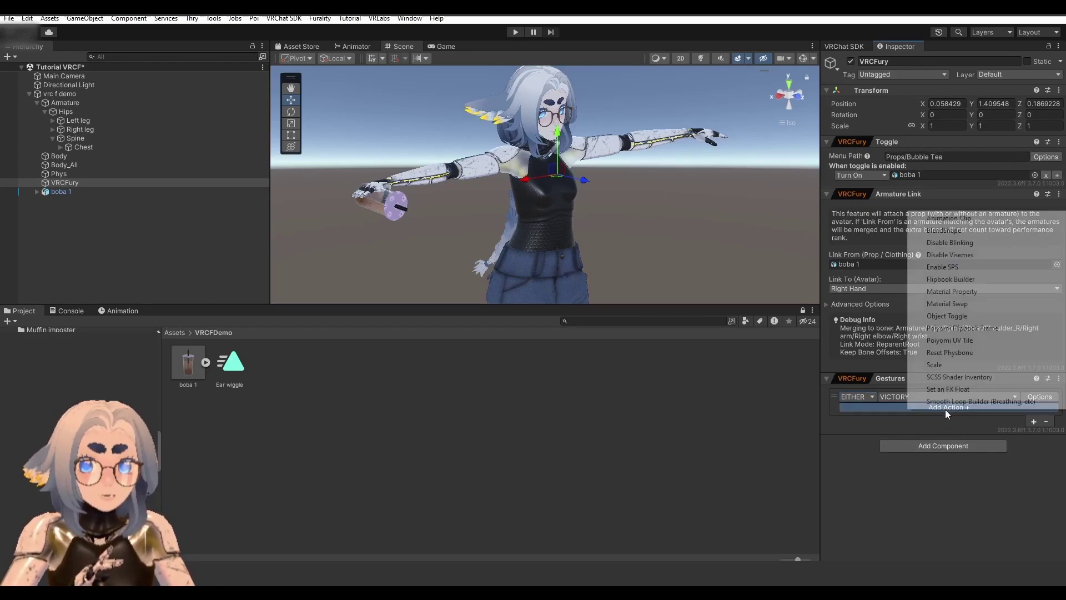
pyautogui.click(887, 412)
pyautogui.click(911, 409)
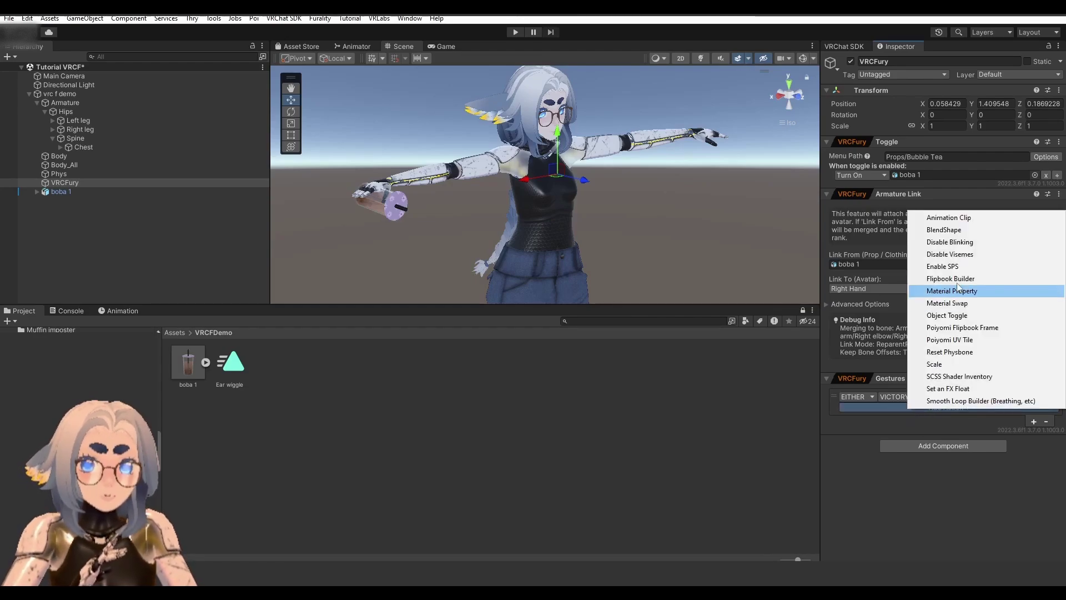
pyautogui.click(964, 235)
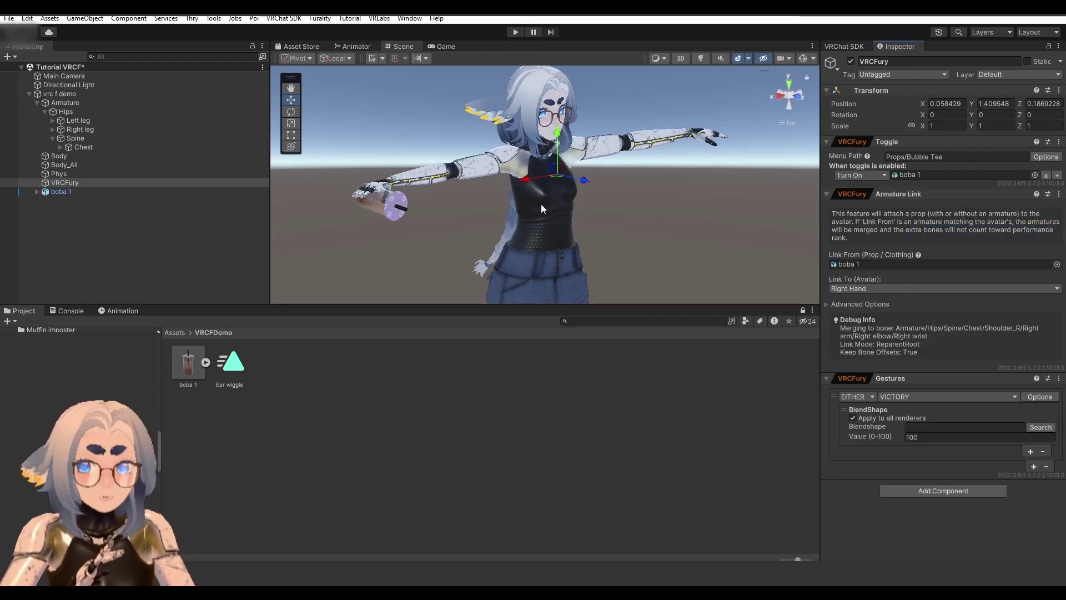
pyautogui.scroll(3, 638, 167)
pyautogui.moveTo(637, 166); pyautogui.dragTo(466, 150, button='middle')
pyautogui.scroll(3, 637, 178)
pyautogui.moveTo(639, 198); pyautogui.dragTo(620, 211, button='middle')
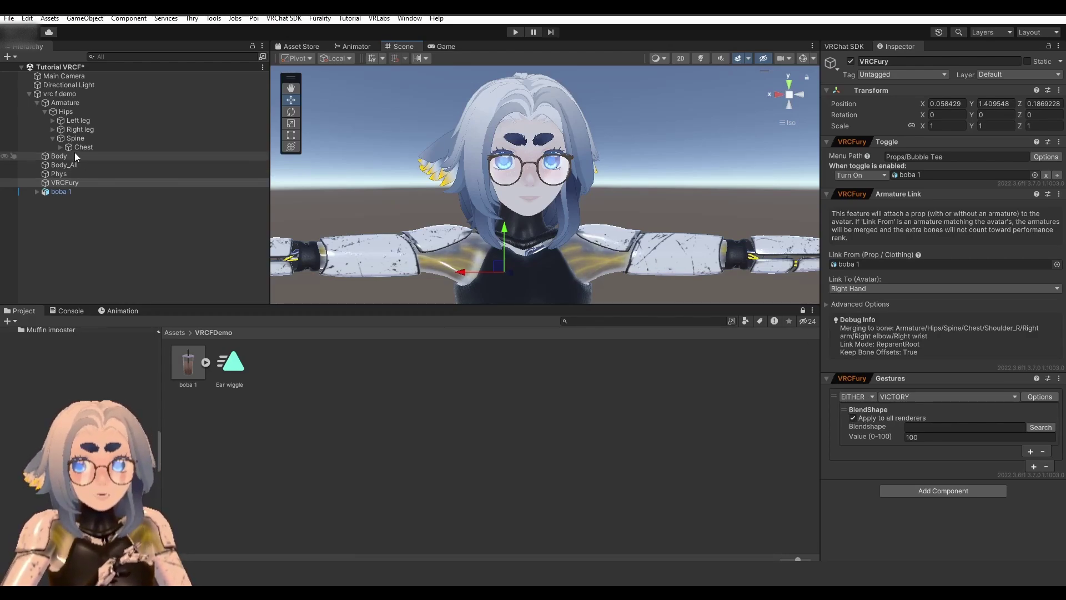
# - Check the Body mesh, then uncheck Apply to all renderers and set Body as the VICTORY action's renderer
pyautogui.click(149, 201)
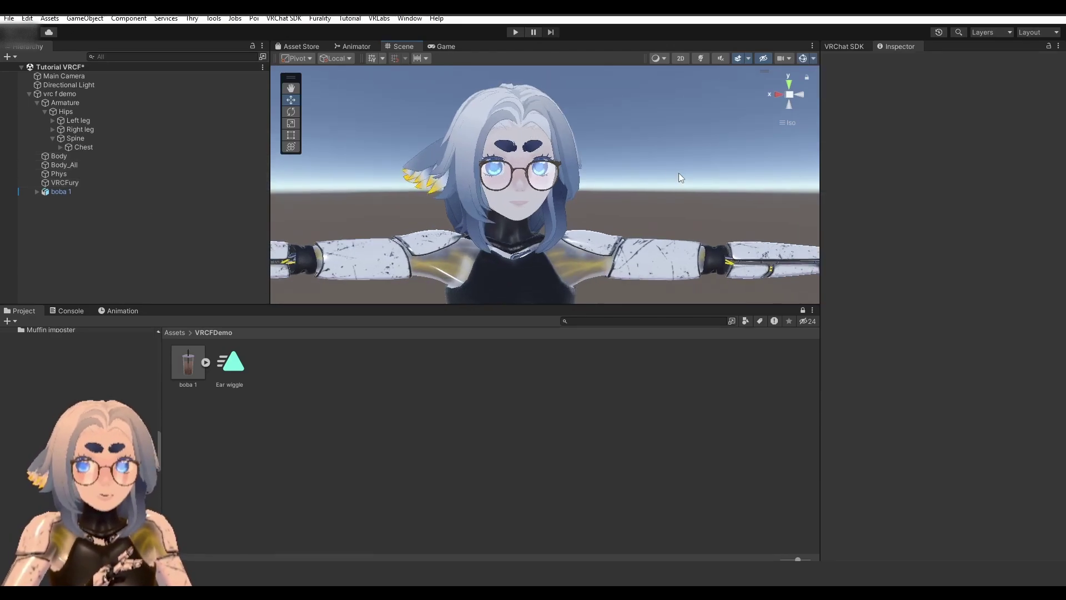
pyautogui.click(101, 157)
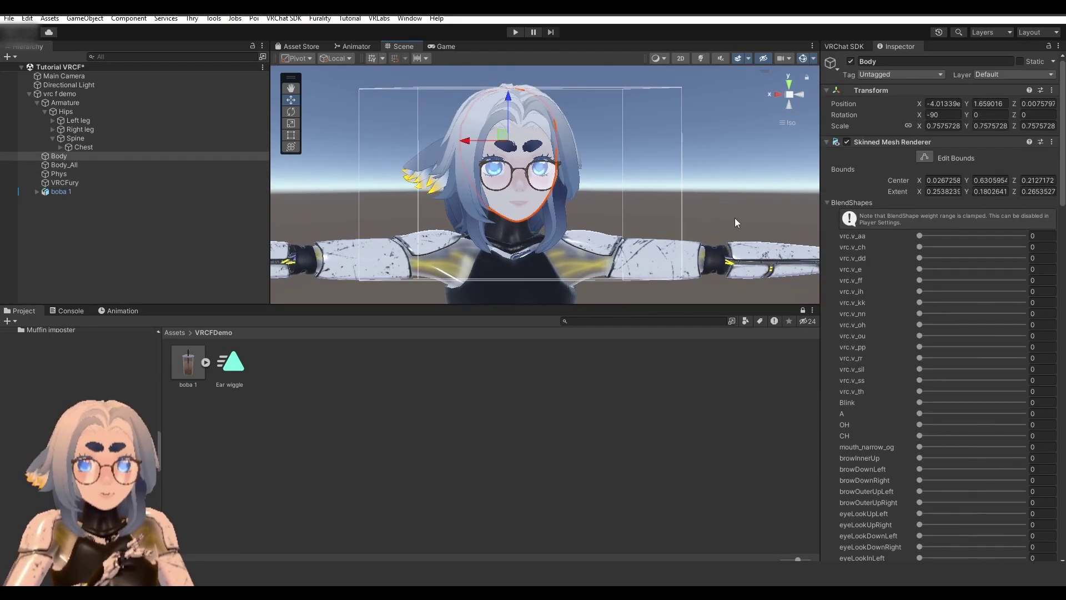
pyautogui.click(744, 269)
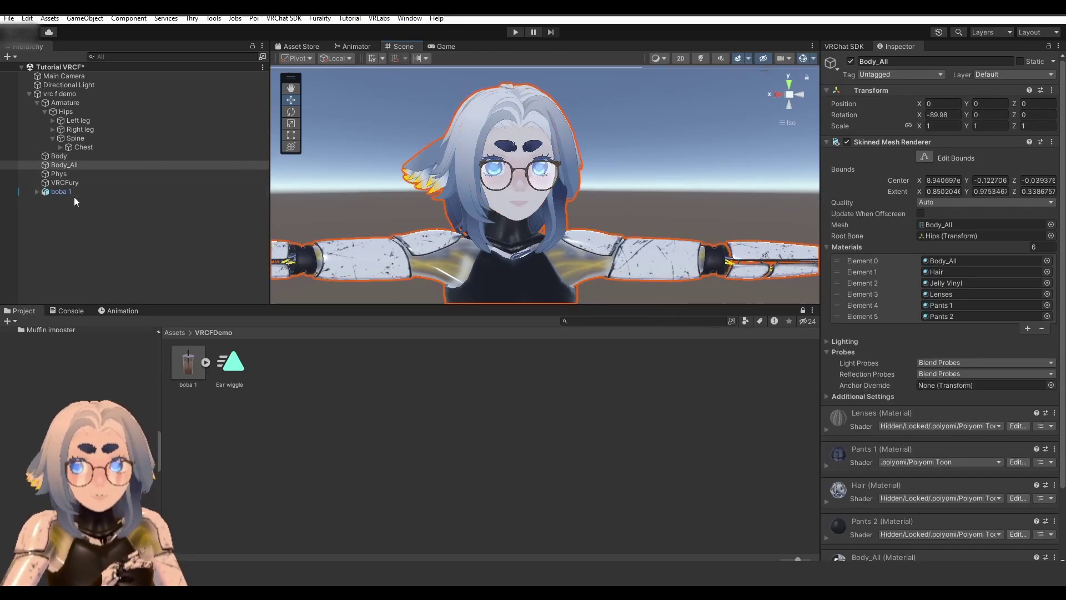
pyautogui.click(74, 183)
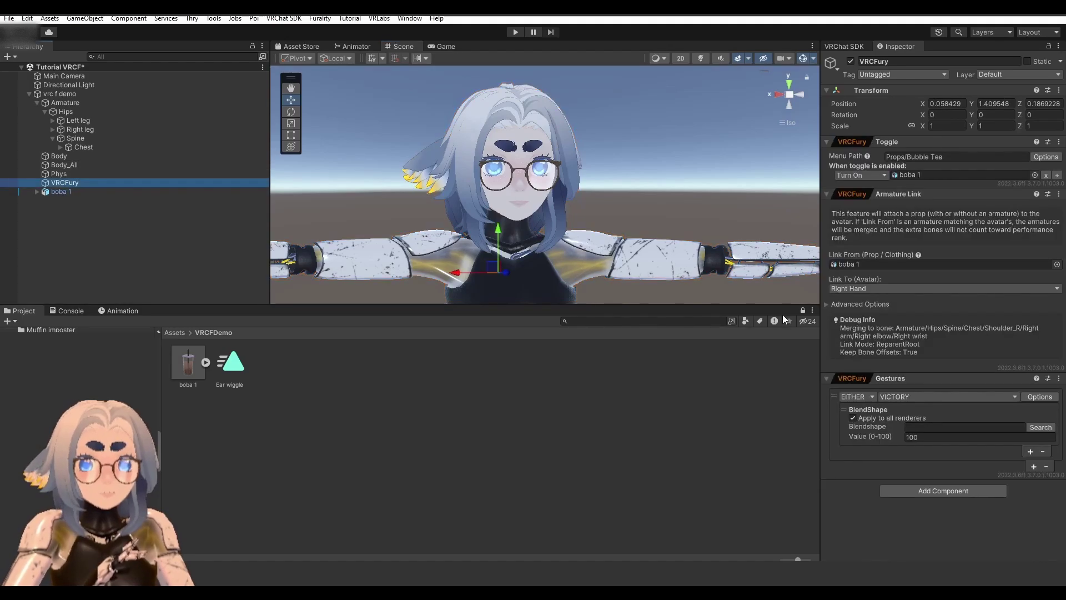
pyautogui.click(853, 418)
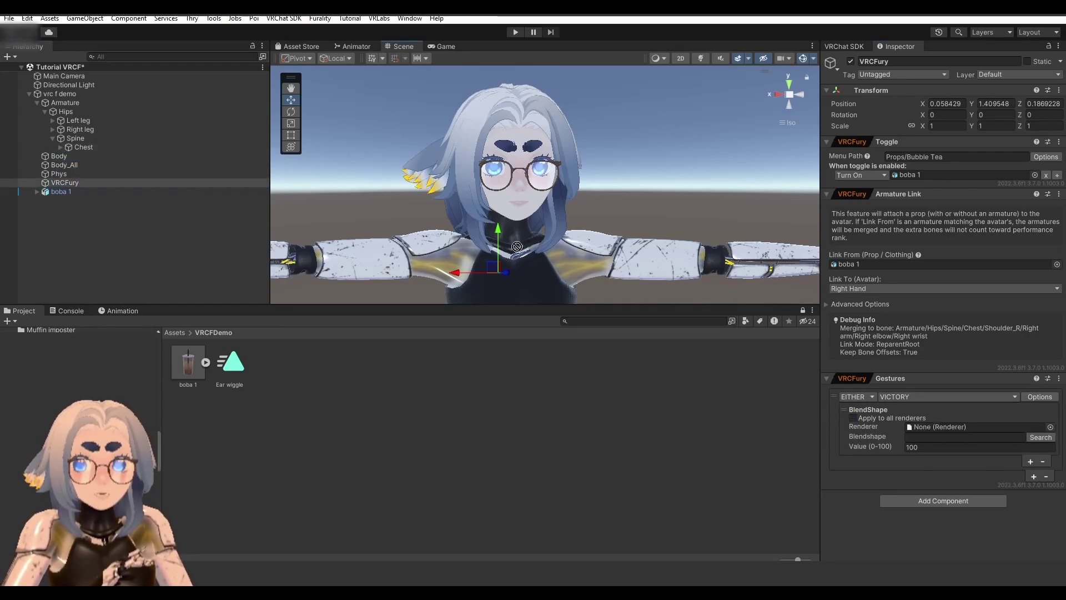
pyautogui.moveTo(940, 412); pyautogui.dragTo(925, 426)
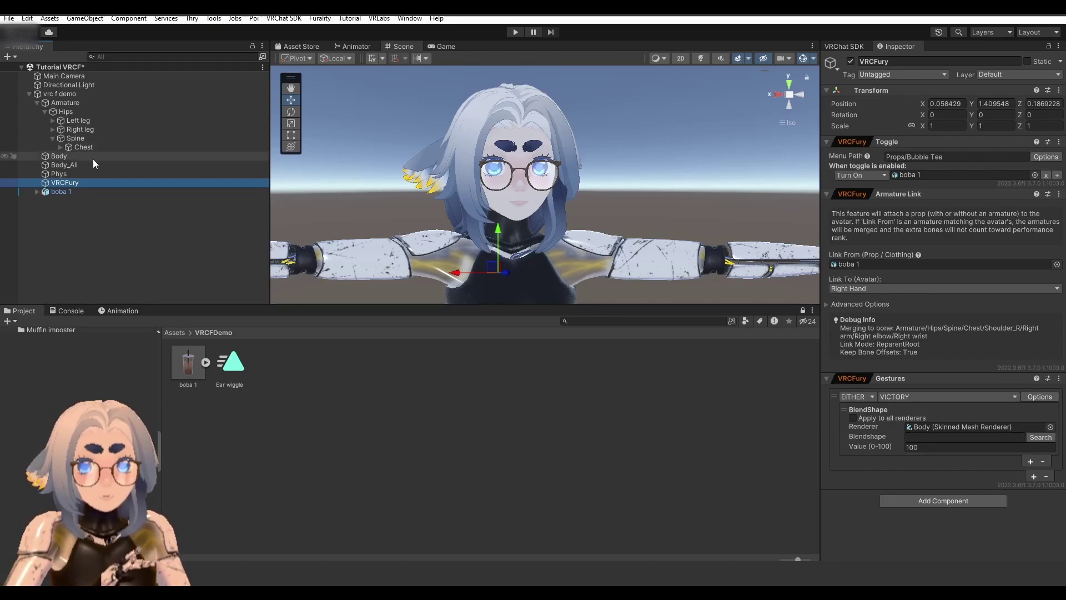
# - Scroll Body's BlendShapes list down to Blink Happy! and preview it with its slider
pyautogui.click(63, 158)
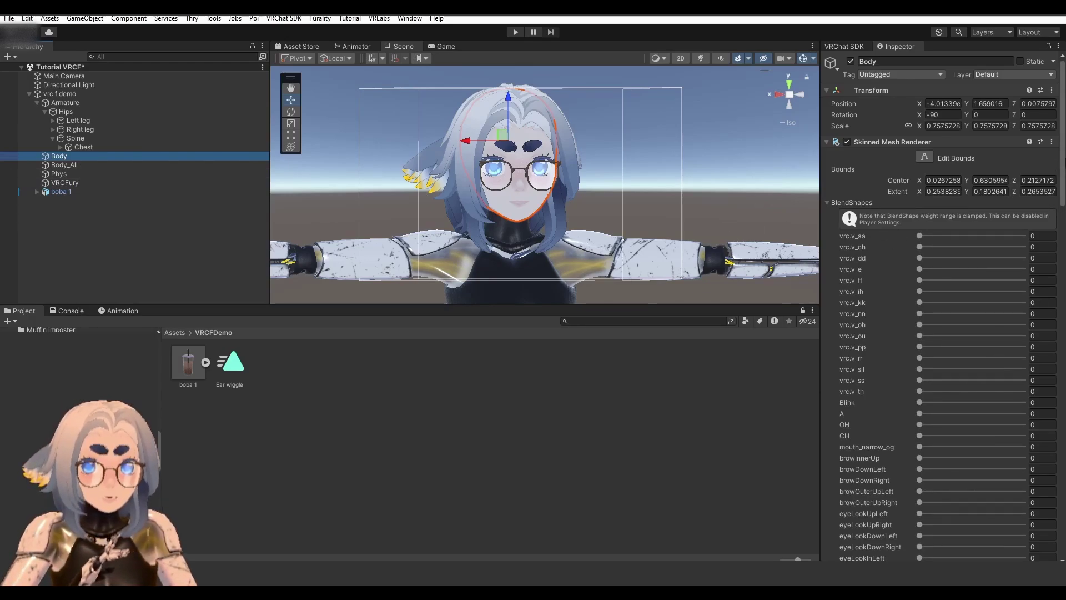
pyautogui.scroll(-3, 944, 333)
pyautogui.scroll(-20, 943, 305)
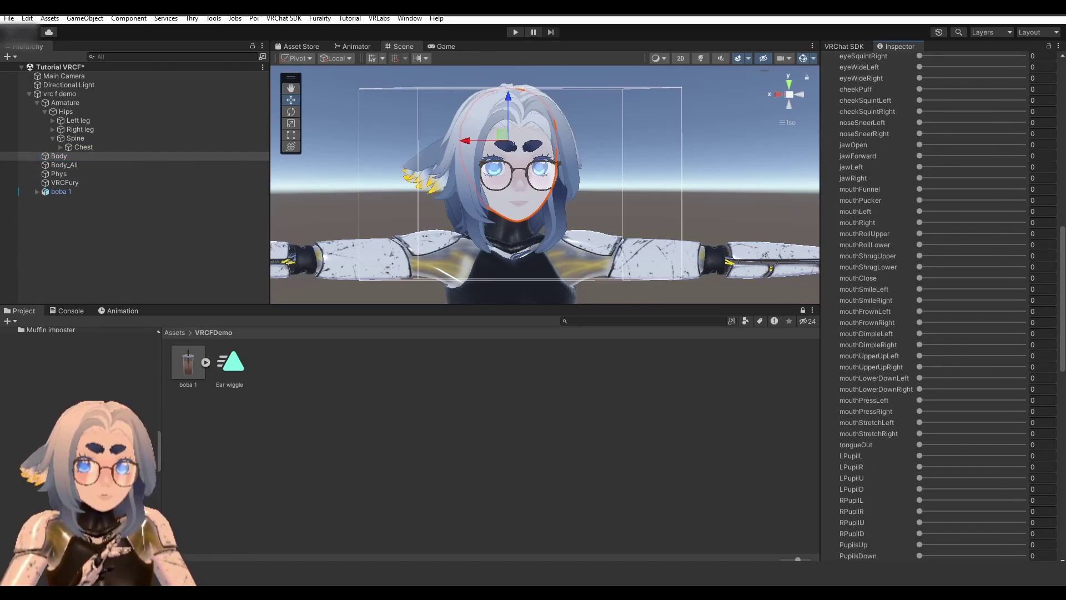
pyautogui.scroll(-10, 920, 298)
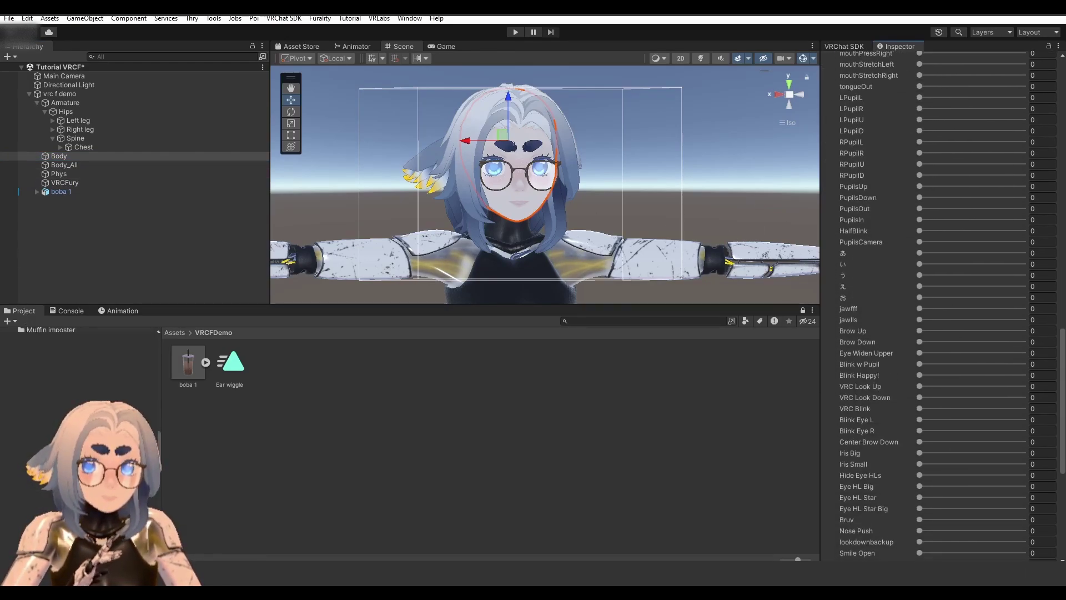
pyautogui.moveTo(920, 298)
pyautogui.mouseDown()
pyautogui.moveTo(990, 291)
pyautogui.moveTo(921, 302)
pyautogui.moveTo(966, 305)
pyautogui.moveTo(902, 295)
pyautogui.mouseUp()
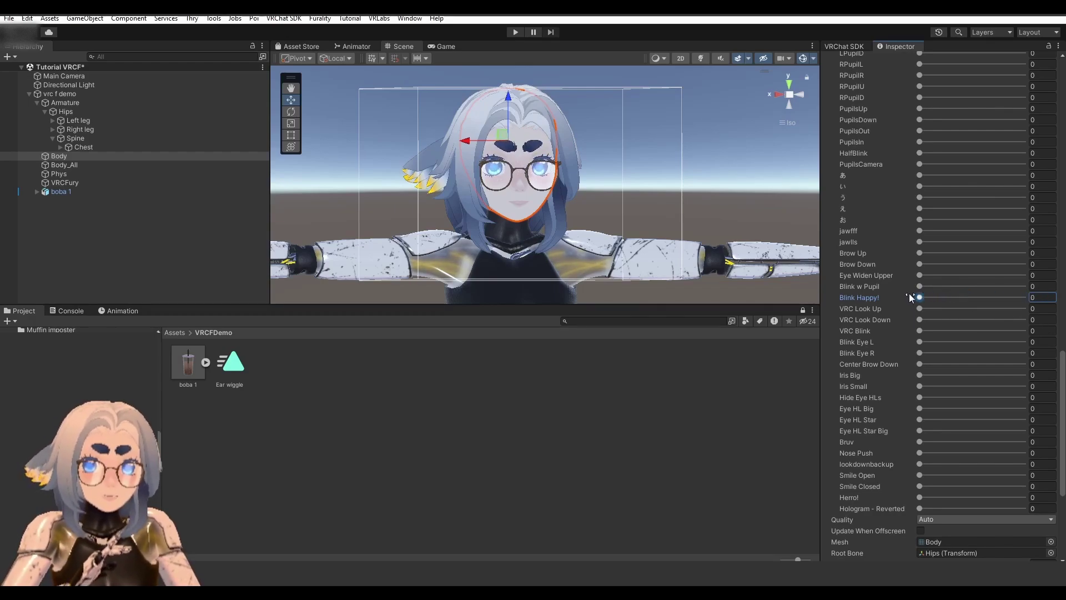
# - Search 'Bli' and pick Blink Happy! (Body) as the VICTORY action's blendshape
pyautogui.click(76, 182)
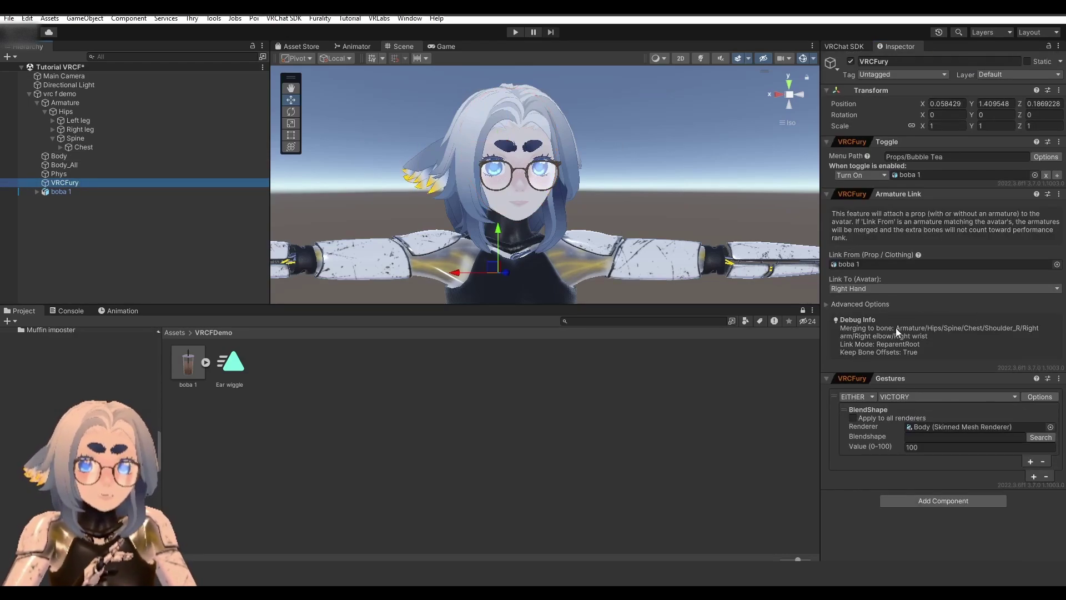
pyautogui.click(957, 437)
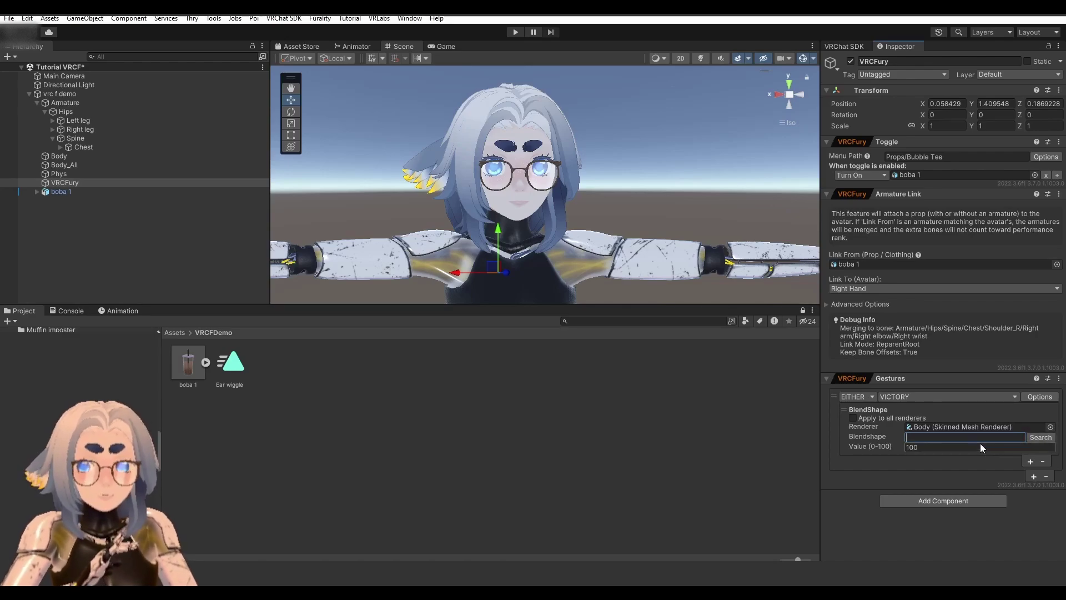
pyautogui.click(1040, 437)
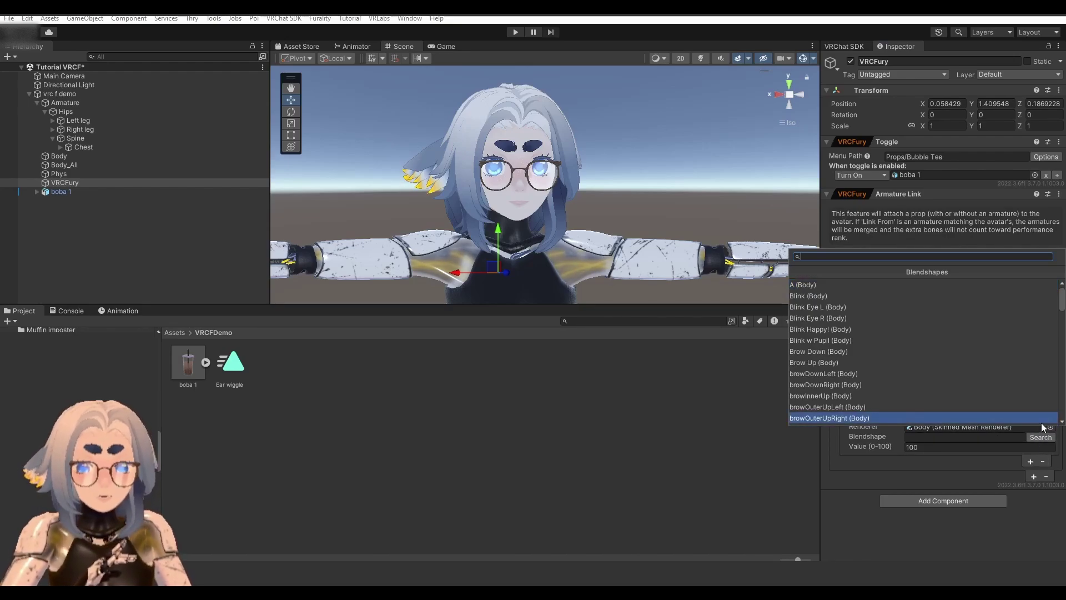
pyautogui.write('Bli')
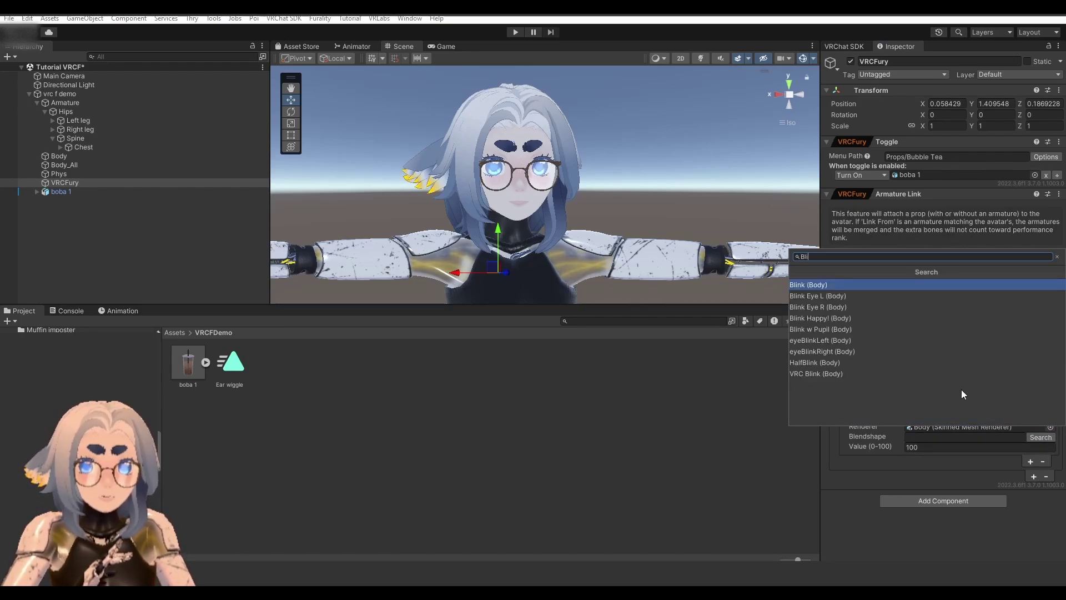
pyautogui.click(816, 318)
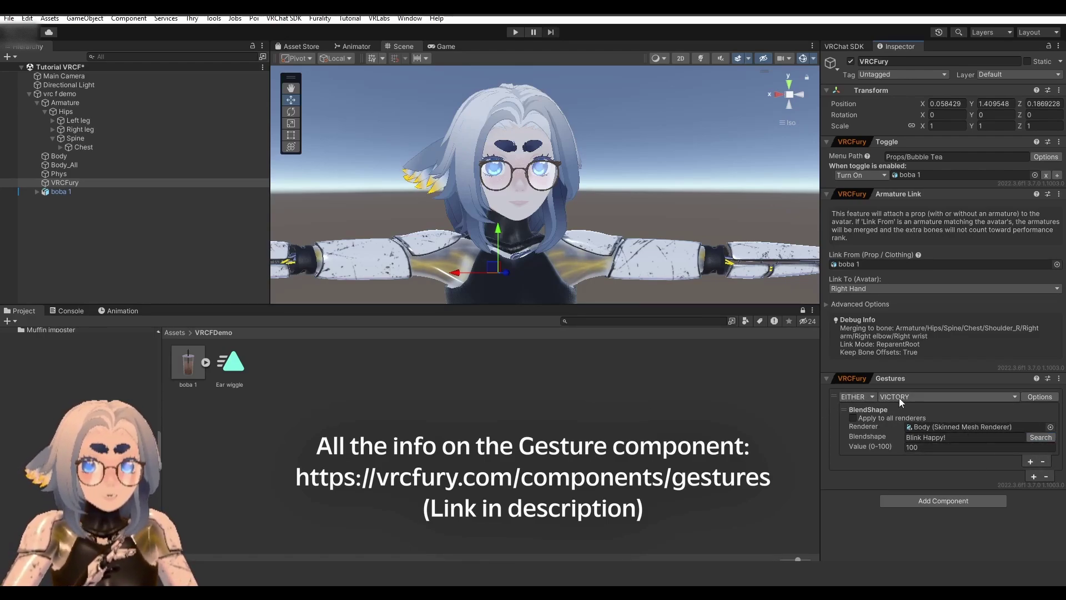
# - Dismiss the action type list unused, then collapse and re-expand the Gestures component
pyautogui.click(1028, 460)
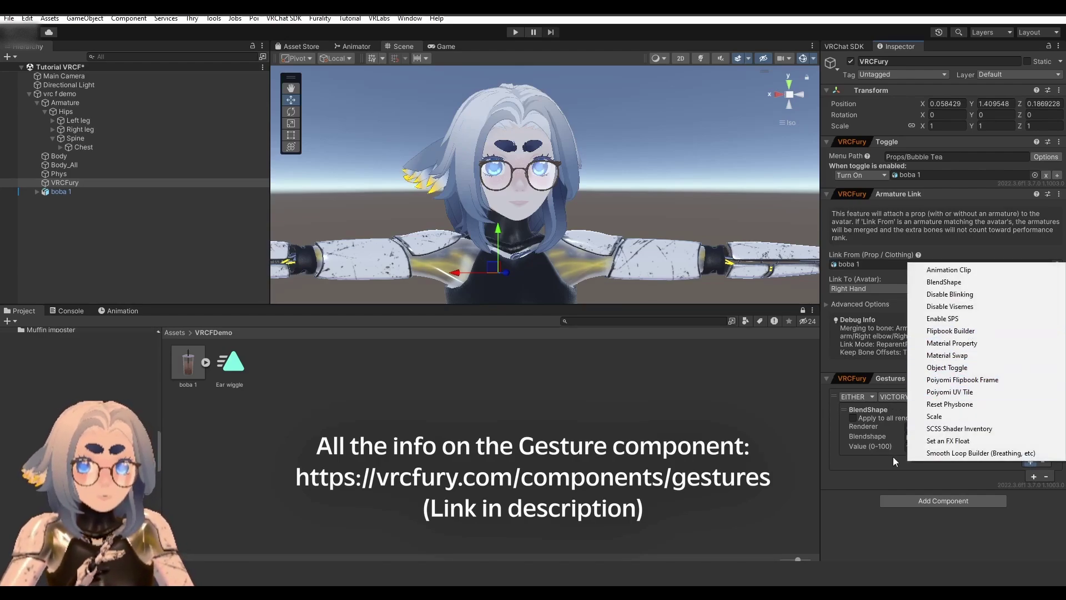
pyautogui.click(886, 463)
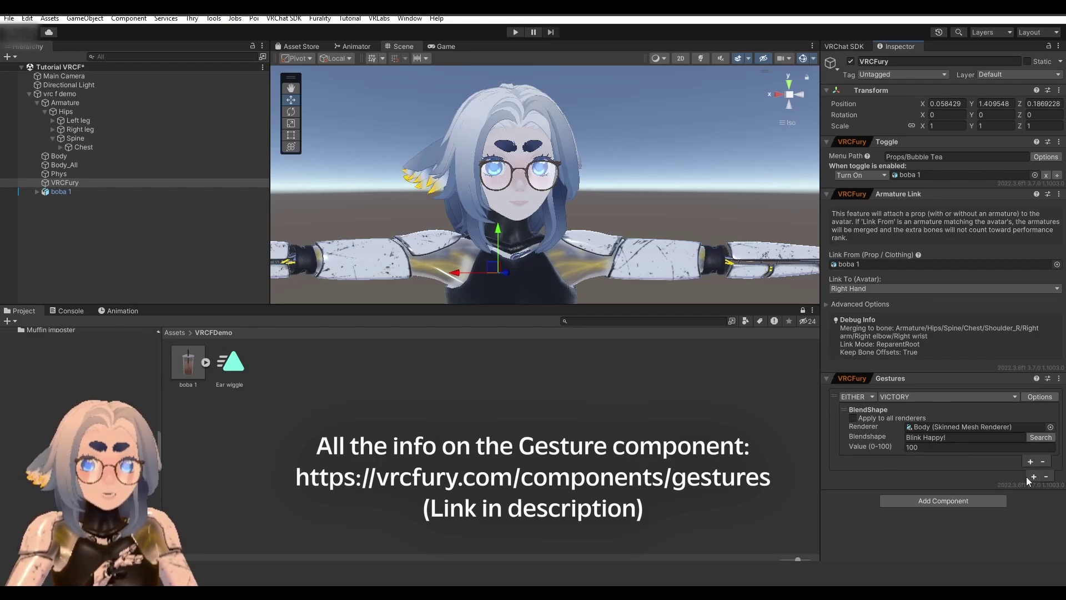
pyautogui.click(827, 378)
pyautogui.click(826, 378)
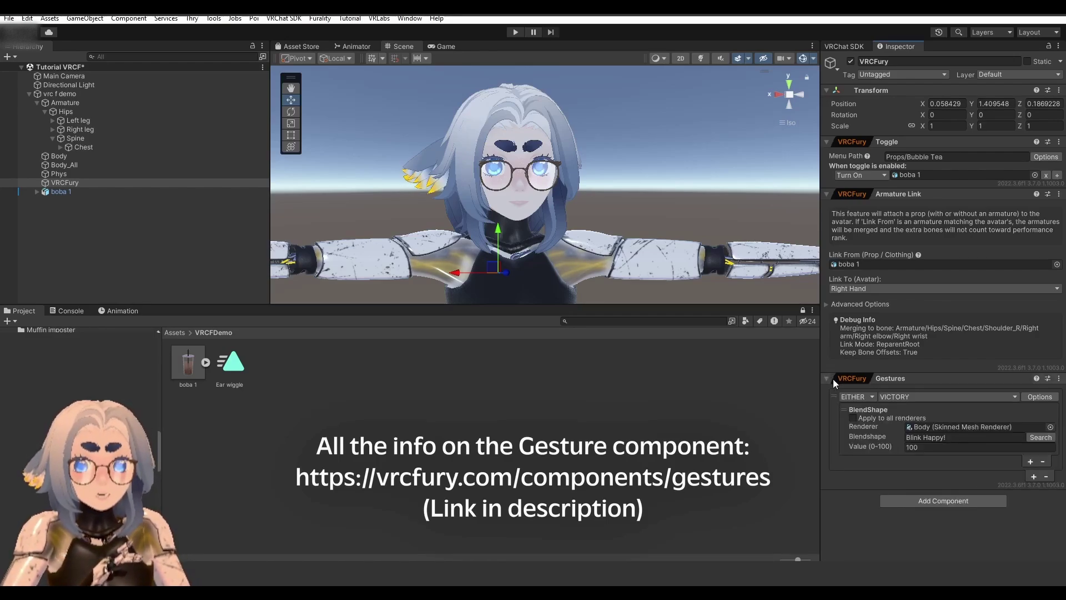
# - Add a second gesture entry below VICTORY, leaving its gesture unchosen
pyautogui.click(1032, 475)
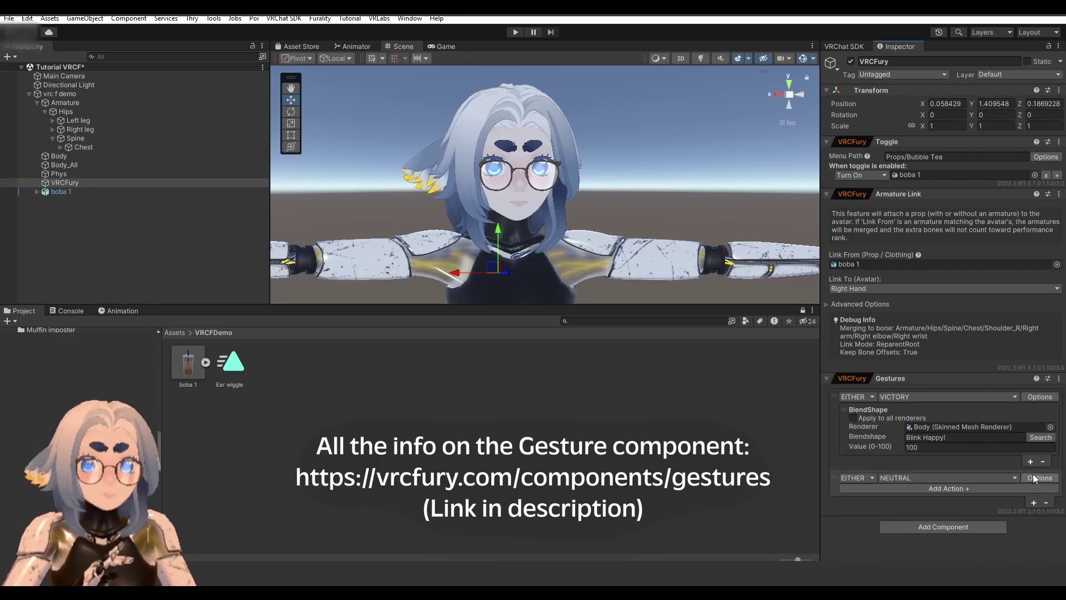
pyautogui.click(898, 478)
pyautogui.click(861, 504)
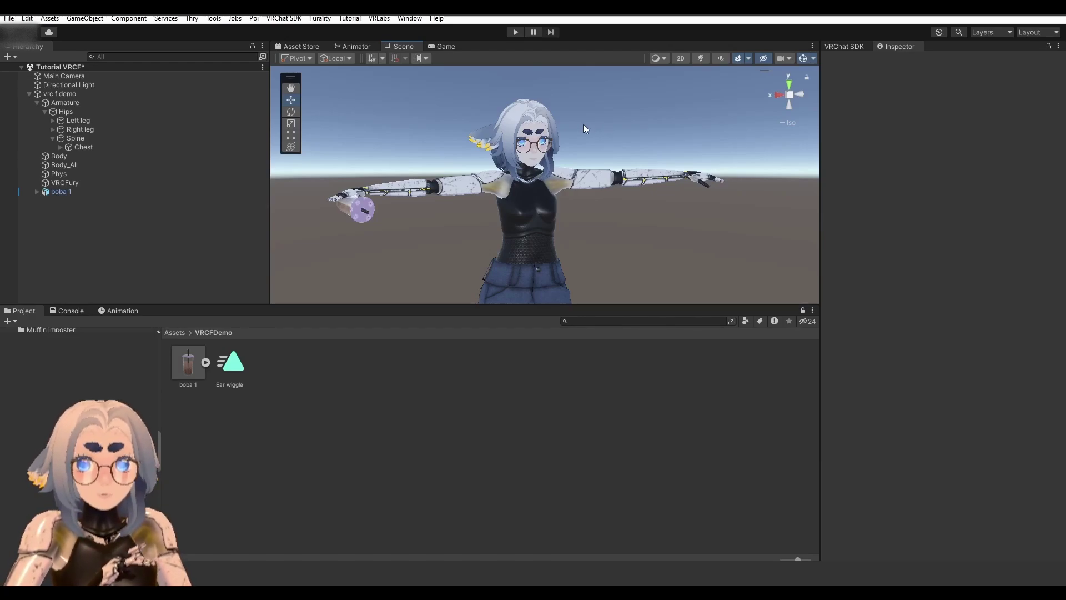
pyautogui.hotkey('alt', 'Tab')
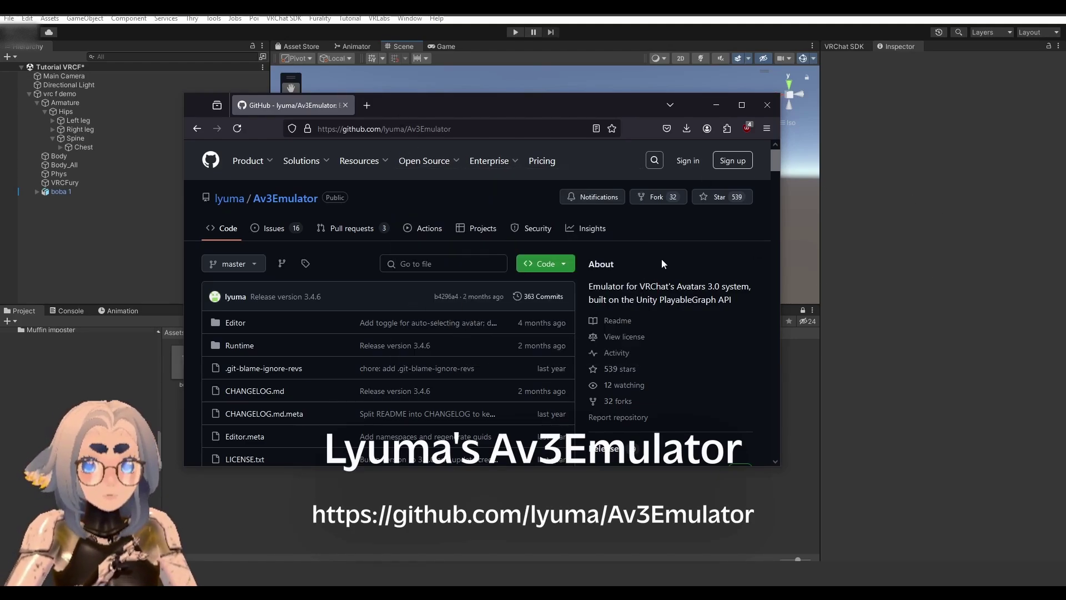
pyautogui.scroll(-5, 694, 290)
pyautogui.scroll(5, 648, 333)
pyautogui.scroll(-3, 629, 282)
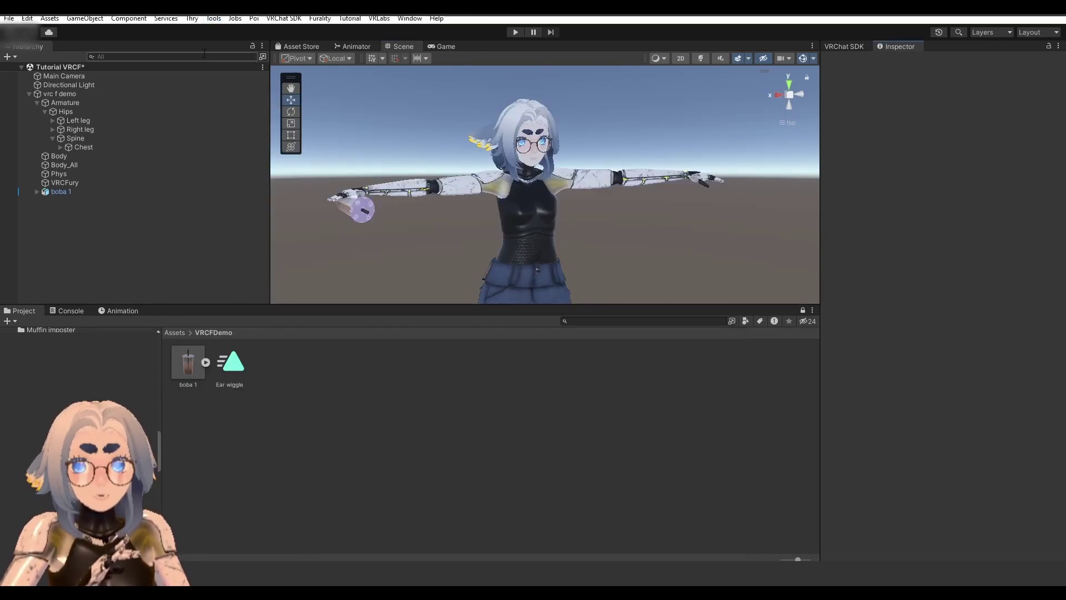
# - Enable Tools > Avatars 3.0 Emulator and select the new Avatars 3.0 Emulator Control object
pyautogui.click(213, 18)
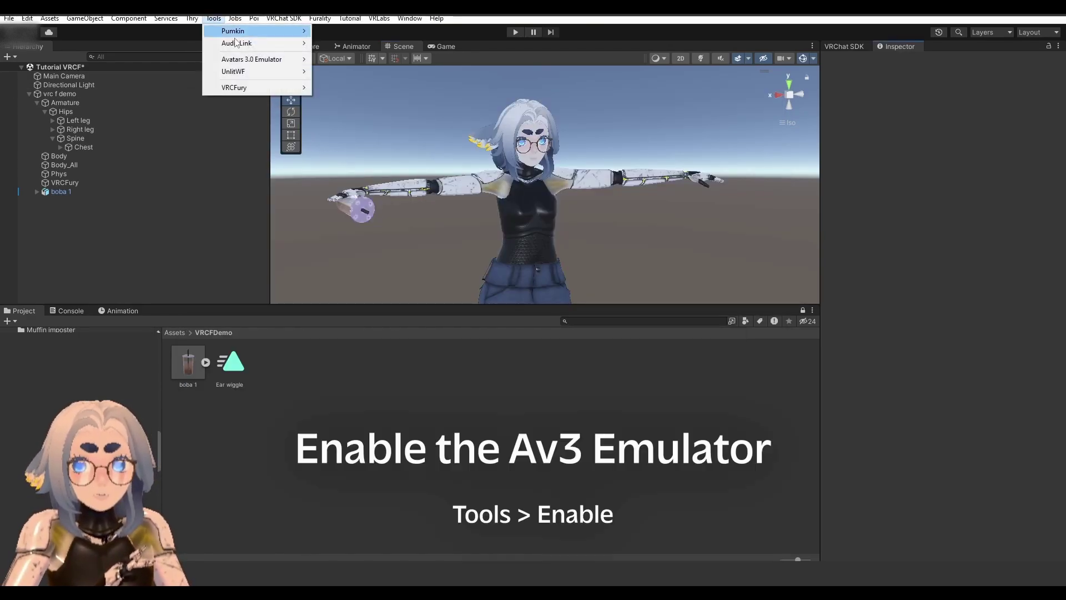
pyautogui.moveTo(283, 62)
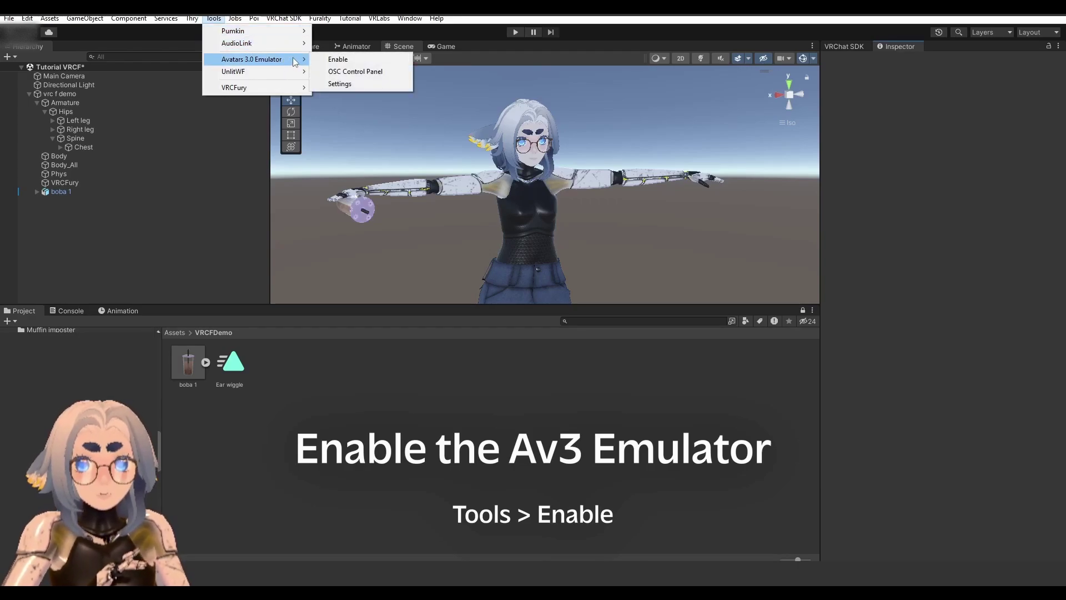
pyautogui.click(332, 59)
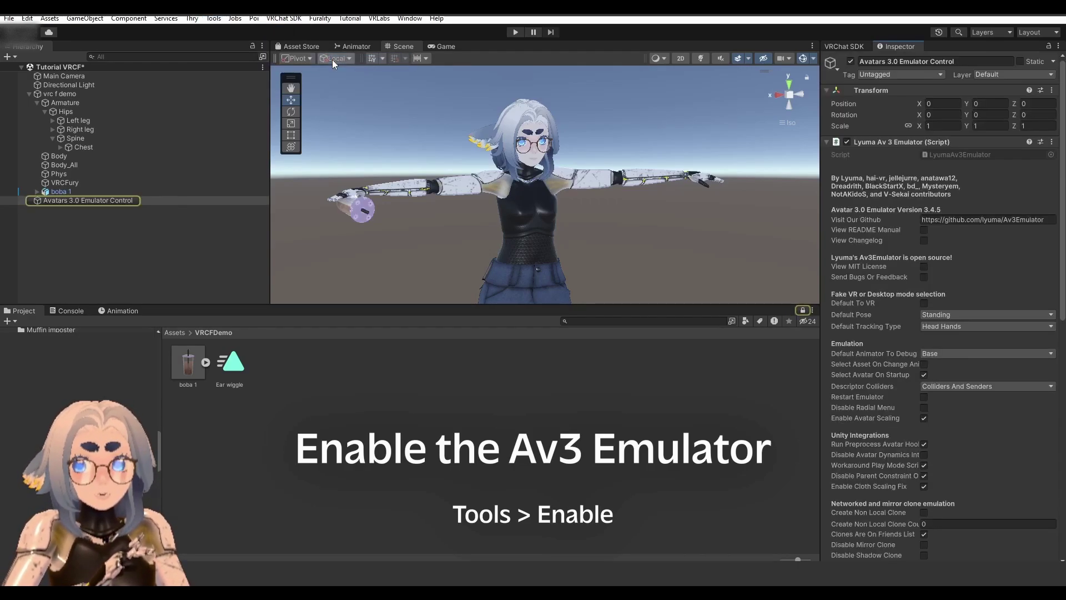
pyautogui.click(134, 236)
pyautogui.click(113, 201)
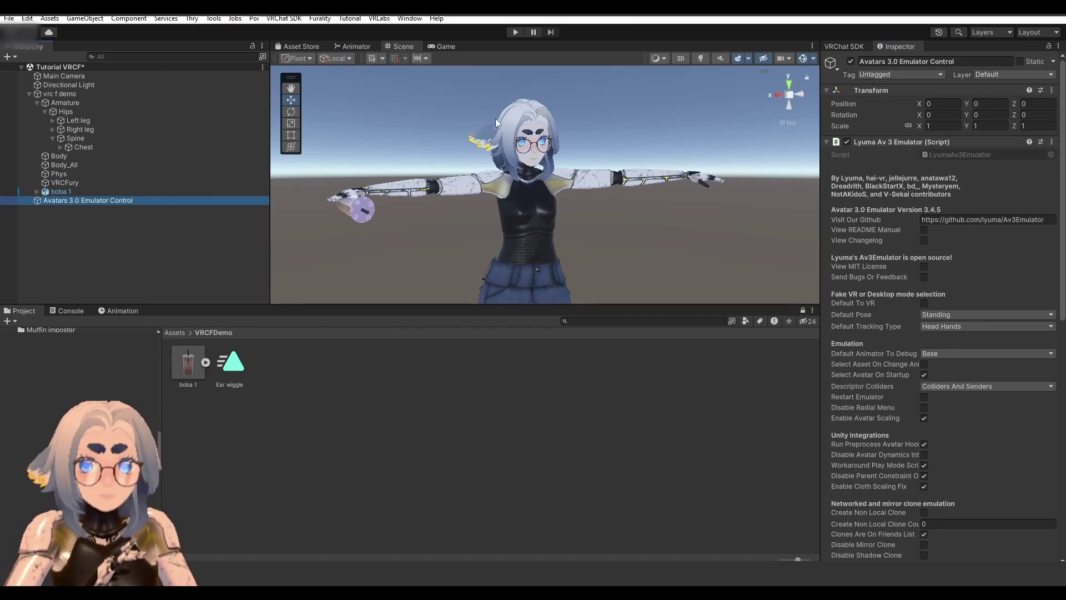
# - Enter Play mode and view the deselected avatar from the side in the Scene view
pyautogui.click(515, 33)
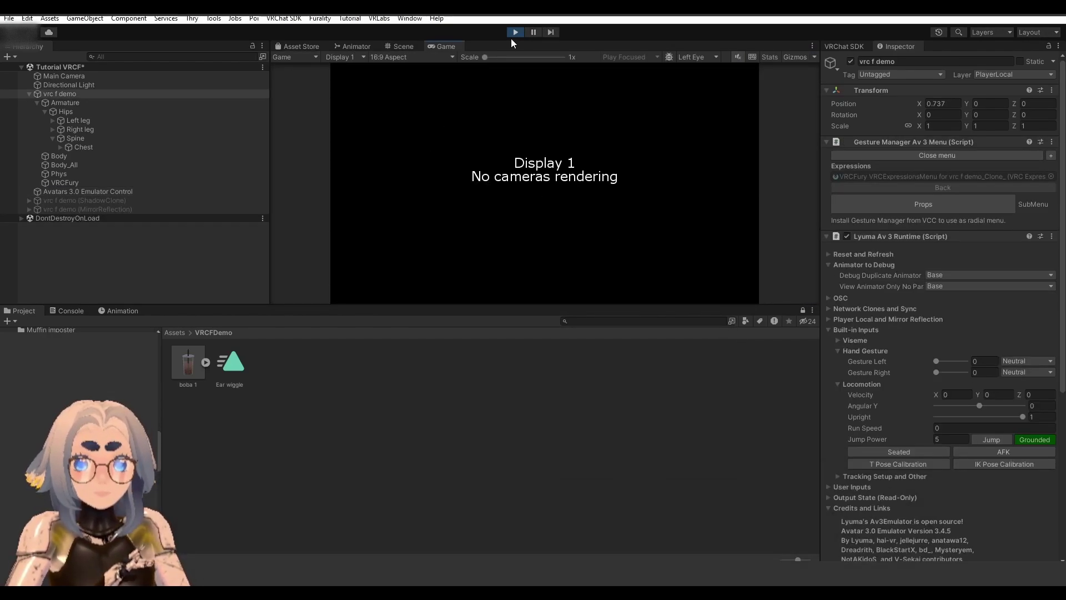
pyautogui.click(410, 44)
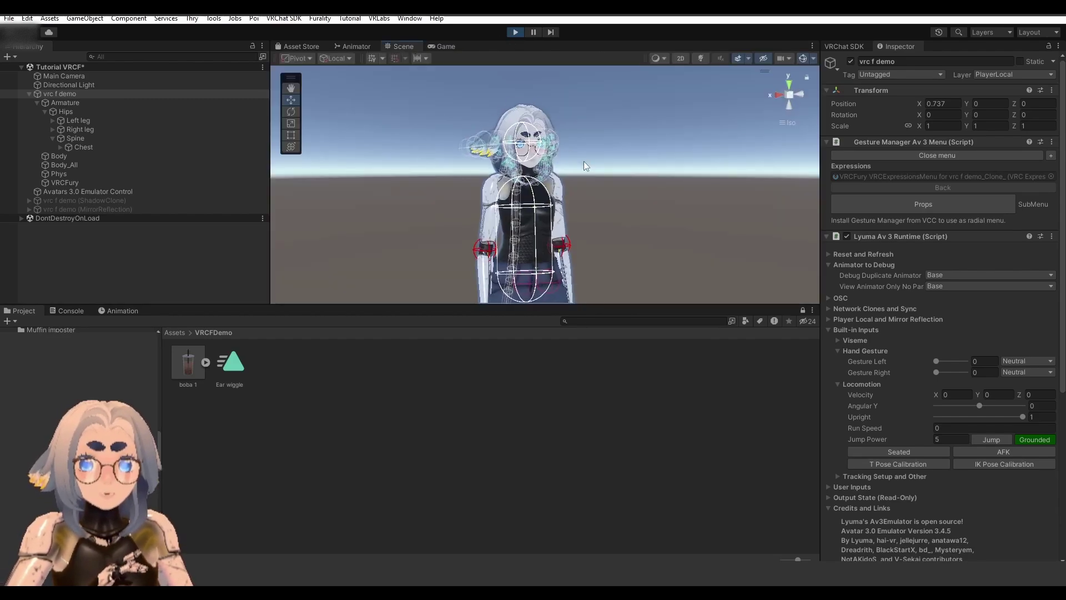
pyautogui.click(638, 133)
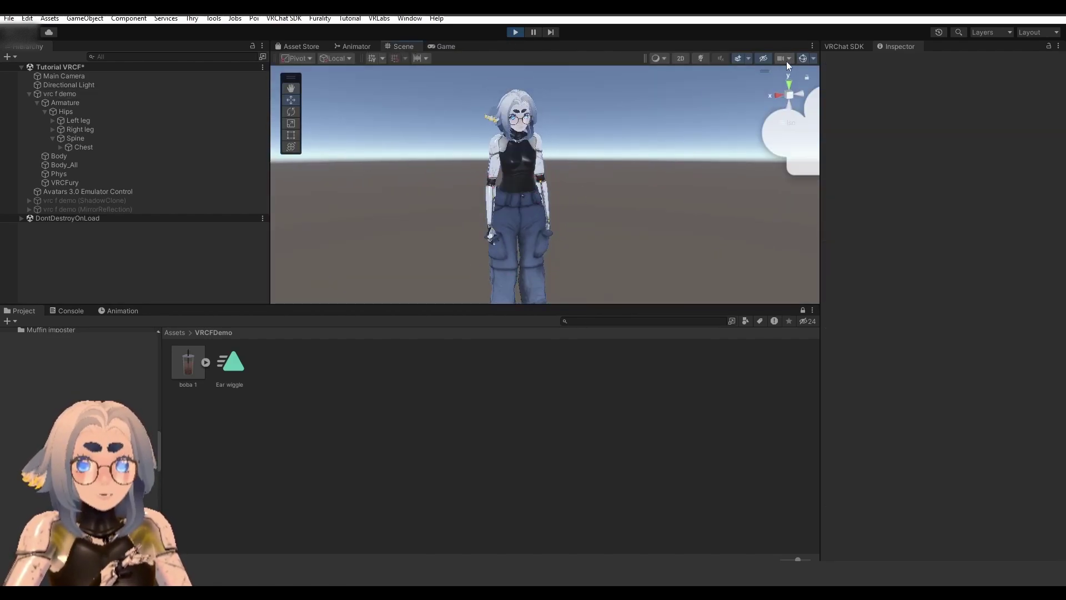
pyautogui.keyDown('alt'); pyautogui.moveTo(607, 179); pyautogui.dragTo(540, 223); pyautogui.keyUp('alt')
# - Exit Play mode with Ctrl+P and orbit the Scene view to face the avatar's front
pyautogui.hotkey('ctrl', 'p')
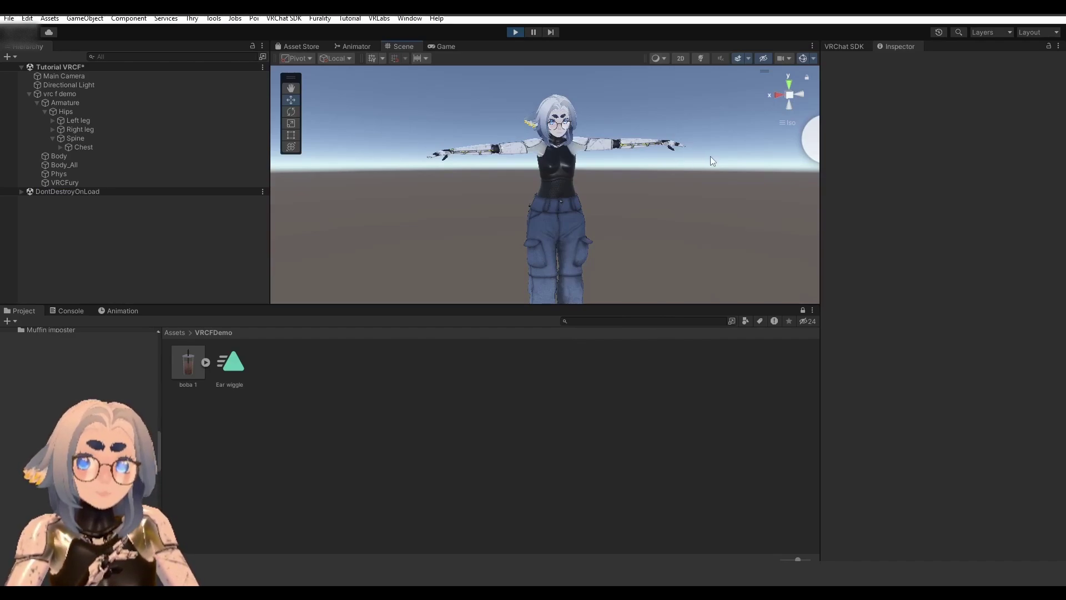
pyautogui.keyDown('alt'); pyautogui.moveTo(718, 155); pyautogui.dragTo(568, 158); pyautogui.keyUp('alt')
pyautogui.keyDown('alt'); pyautogui.moveTo(660, 180); pyautogui.dragTo(510, 132); pyautogui.keyUp('alt')
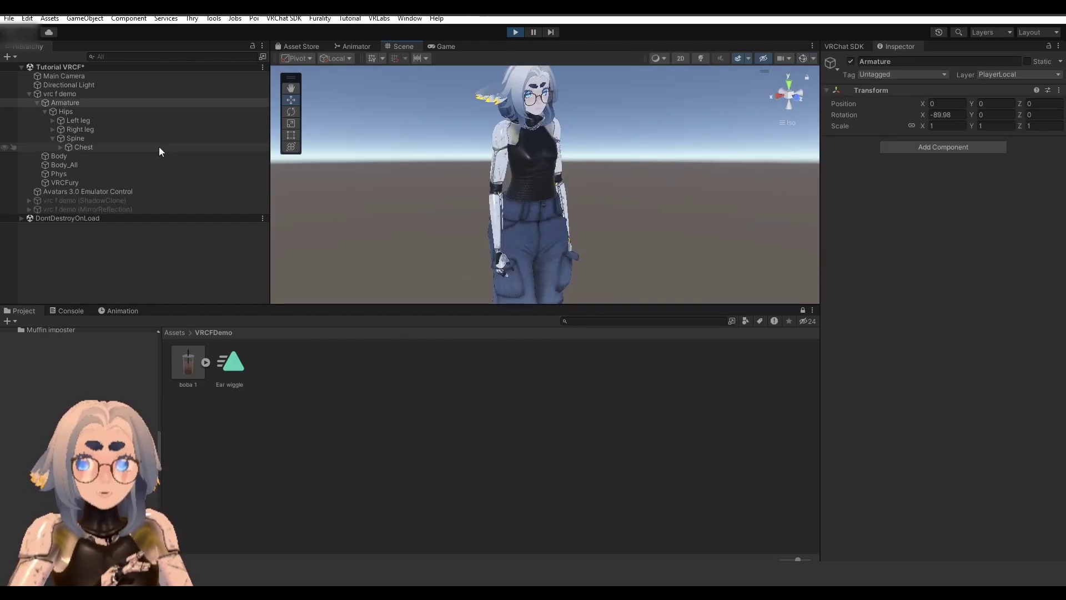
# - Select the vrc f demo avatar and turn the Scene view to face it
pyautogui.click(452, 217)
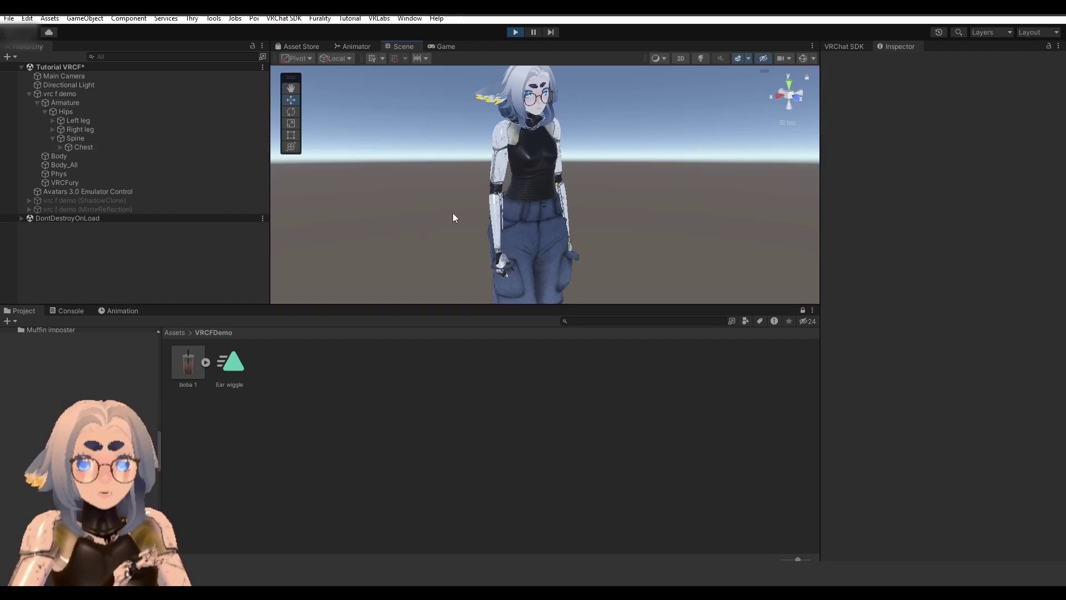
pyautogui.click(56, 95)
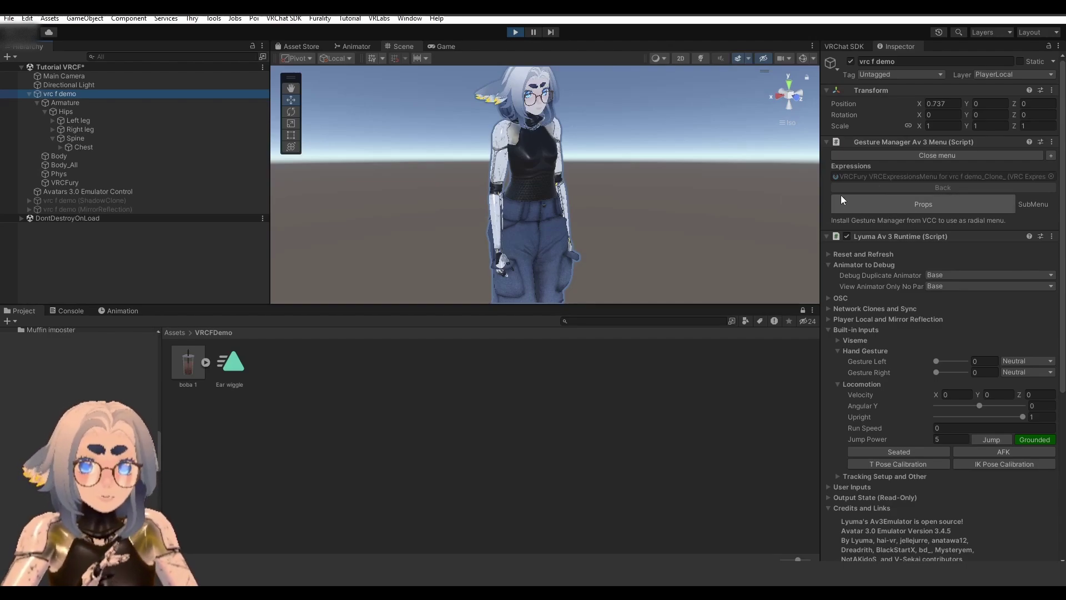
pyautogui.keyDown('alt'); pyautogui.moveTo(743, 166); pyautogui.dragTo(697, 143); pyautogui.keyUp('alt')
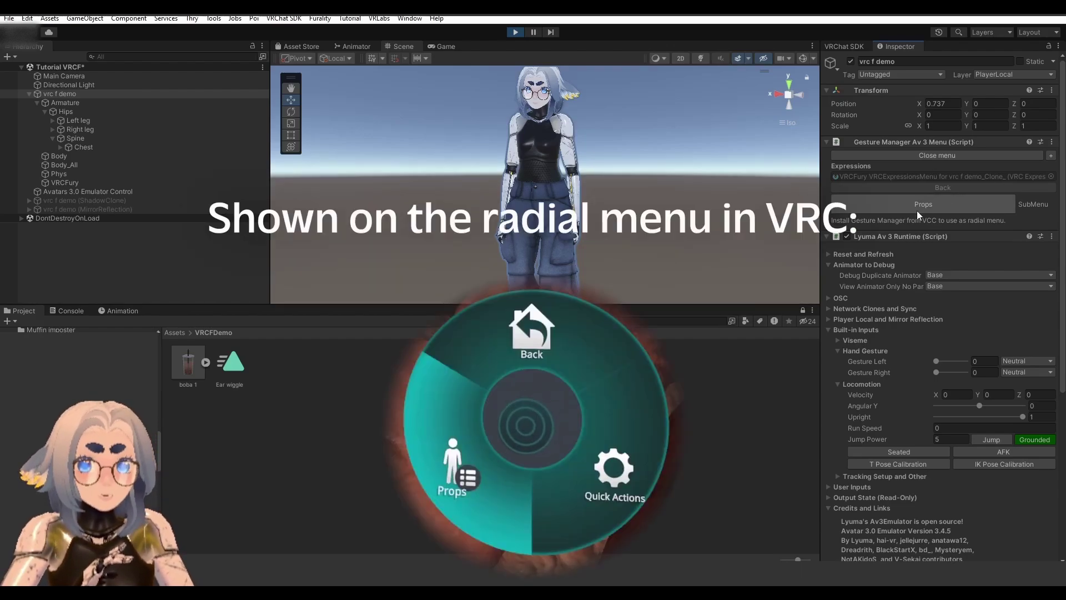
# - Switch on Bubble Tea in the Props menu and orbit to view the cup in hand
pyautogui.click(921, 205)
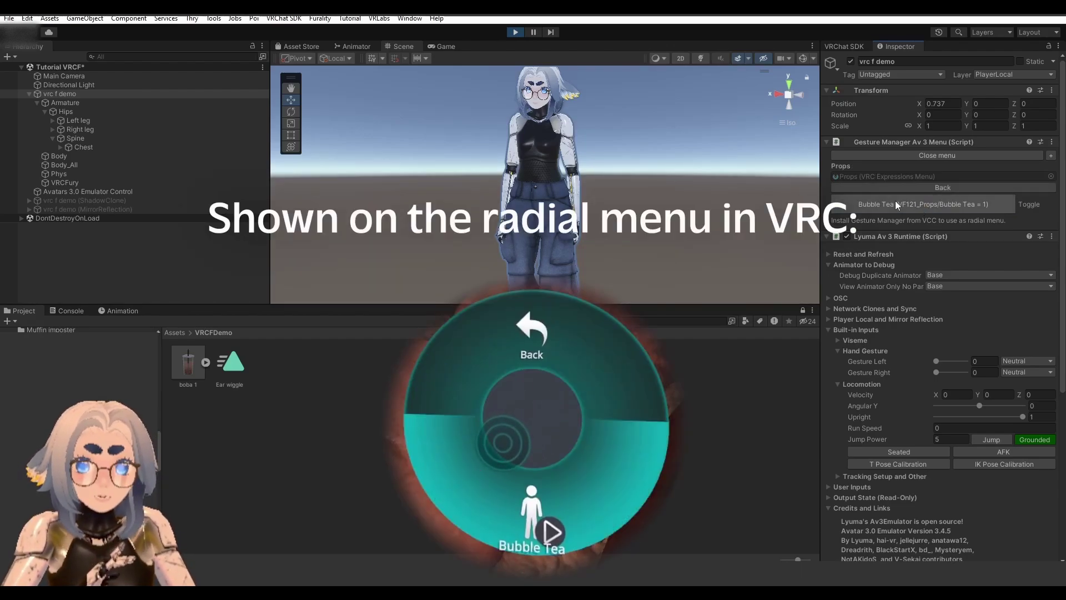
pyautogui.scroll(5, 720, 190)
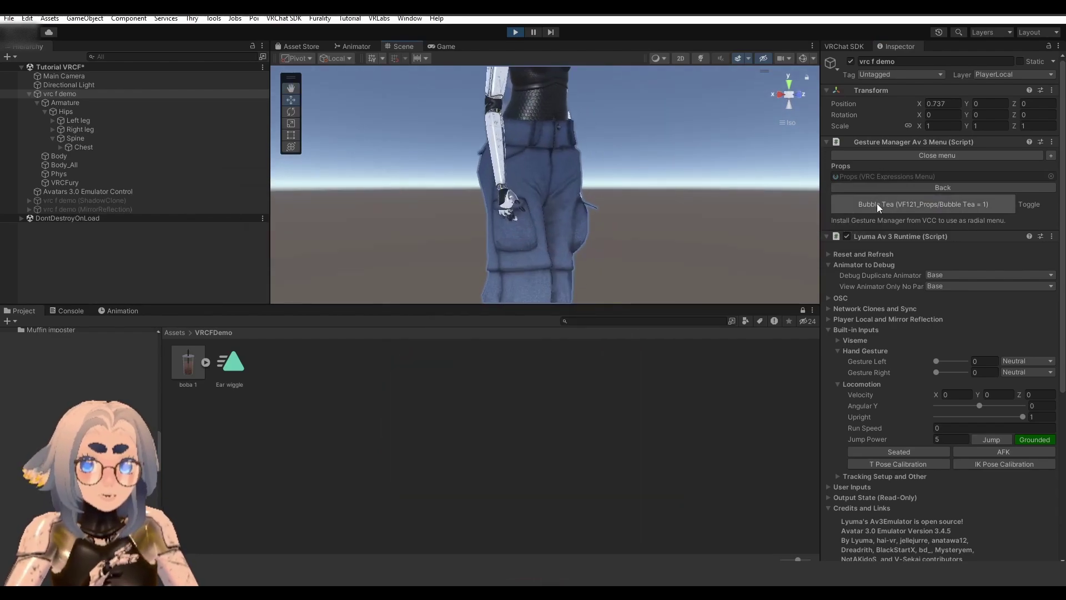
pyautogui.click(884, 204)
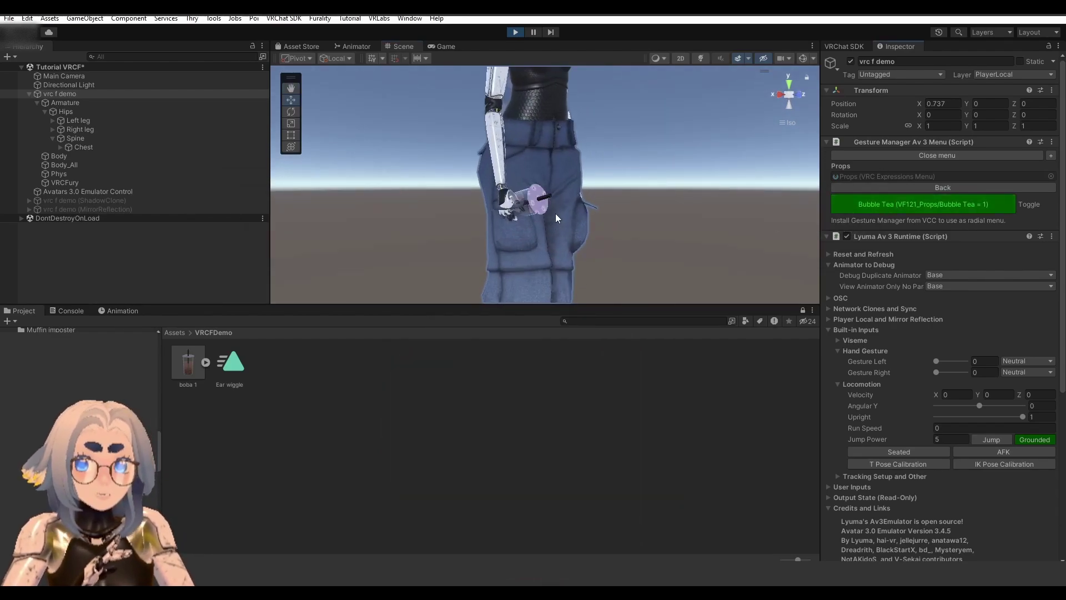
pyautogui.keyDown('alt'); pyautogui.moveTo(686, 199); pyautogui.dragTo(557, 165); pyautogui.keyUp('alt')
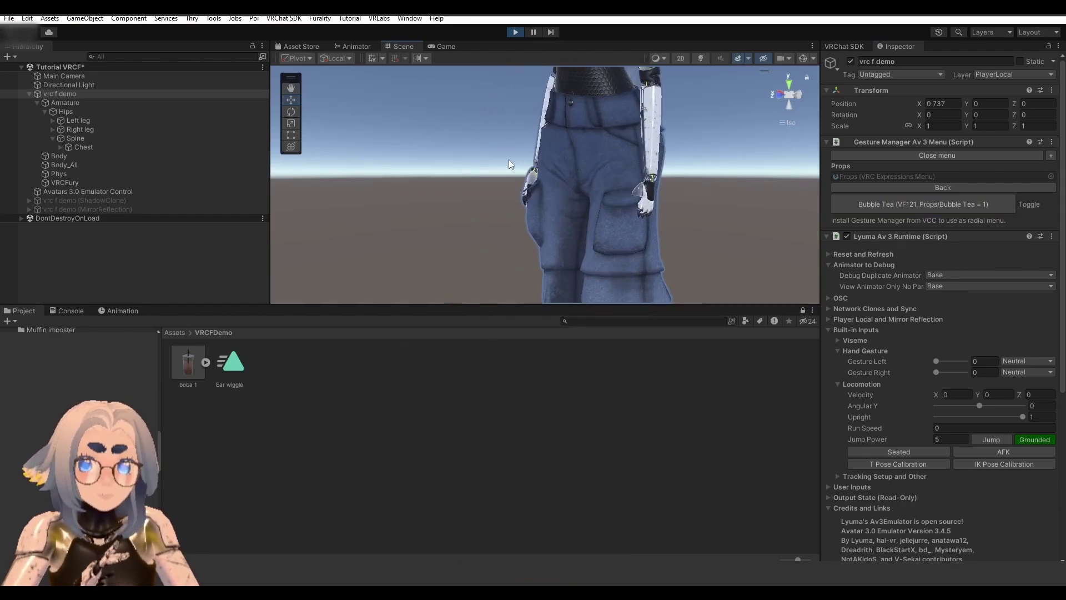
pyautogui.keyDown('alt'); pyautogui.moveTo(541, 167); pyautogui.dragTo(561, 167); pyautogui.keyUp('alt')
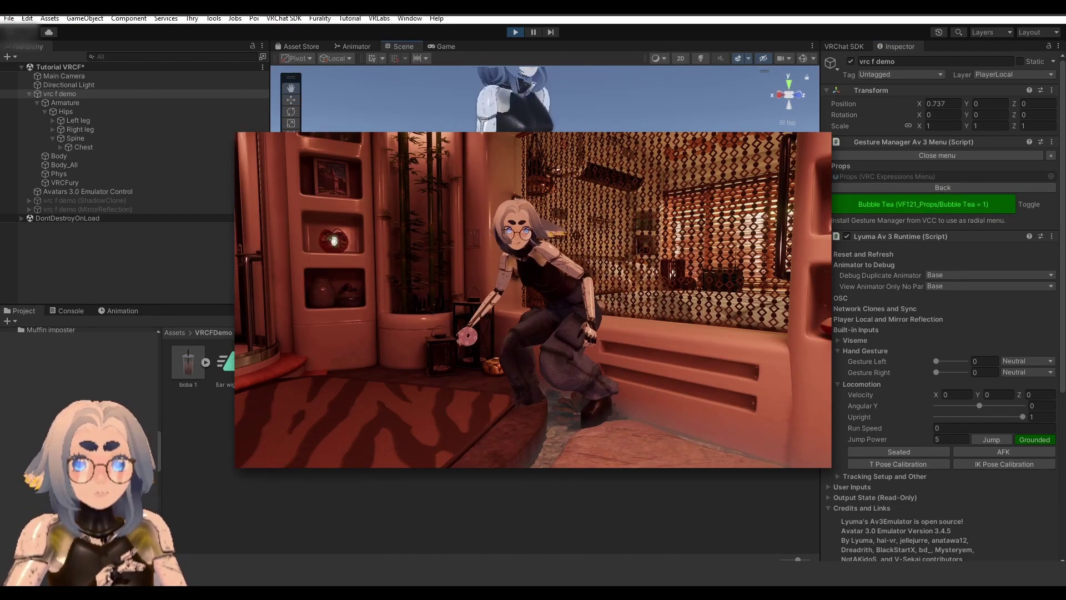
pyautogui.keyDown('alt'); pyautogui.moveTo(483, 143); pyautogui.dragTo(507, 142); pyautogui.keyUp('alt')
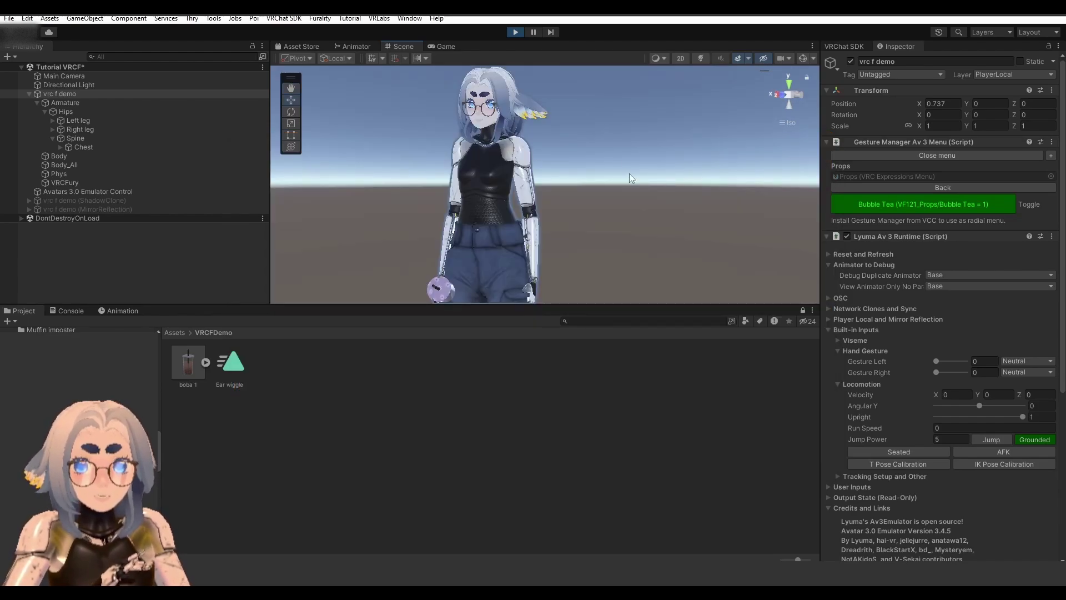
# - Set the emulator's Gesture Right to Victory and zoom the Scene view in on the avatar
pyautogui.click(1024, 371)
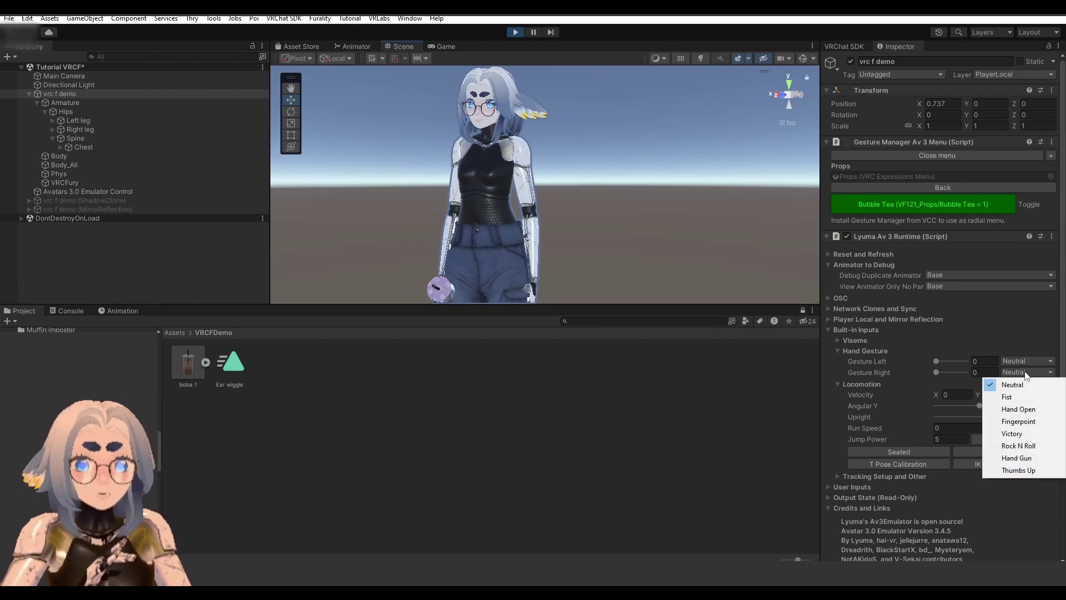
pyautogui.click(1006, 437)
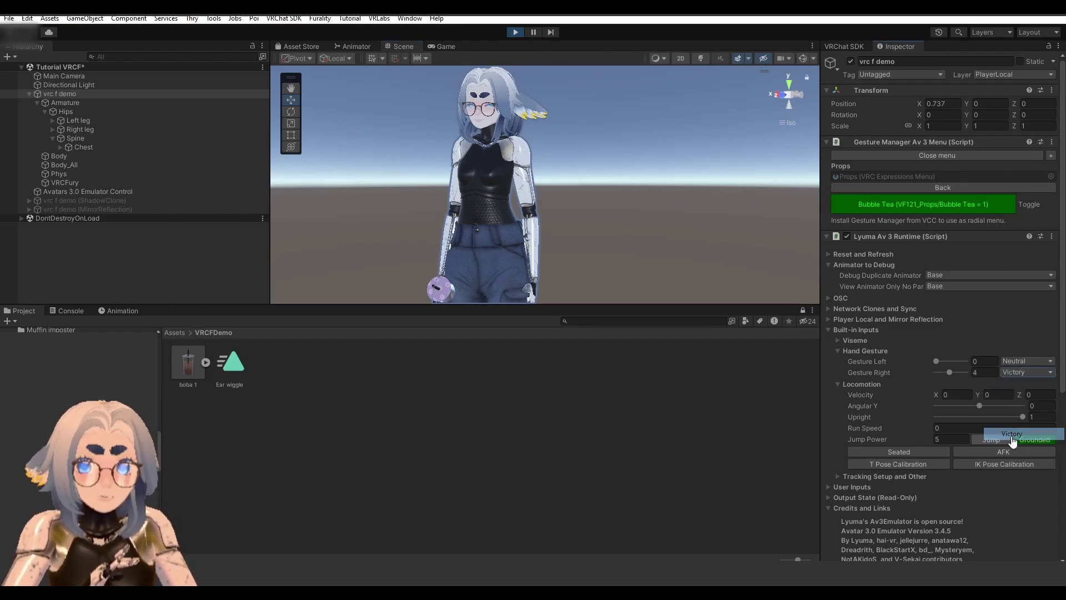
pyautogui.keyDown('alt'); pyautogui.moveTo(627, 186); pyautogui.dragTo(507, 169); pyautogui.keyUp('alt')
pyautogui.keyDown('alt'); pyautogui.moveTo(508, 165); pyautogui.dragTo(501, 102, button='right'); pyautogui.keyUp('alt')
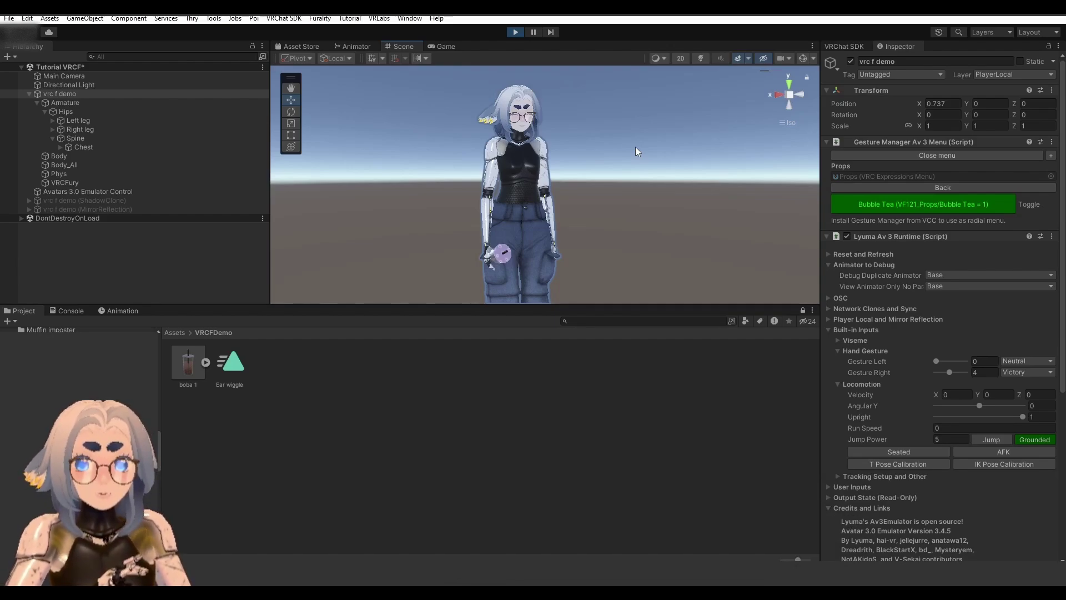
pyautogui.scroll(2, 333, 283)
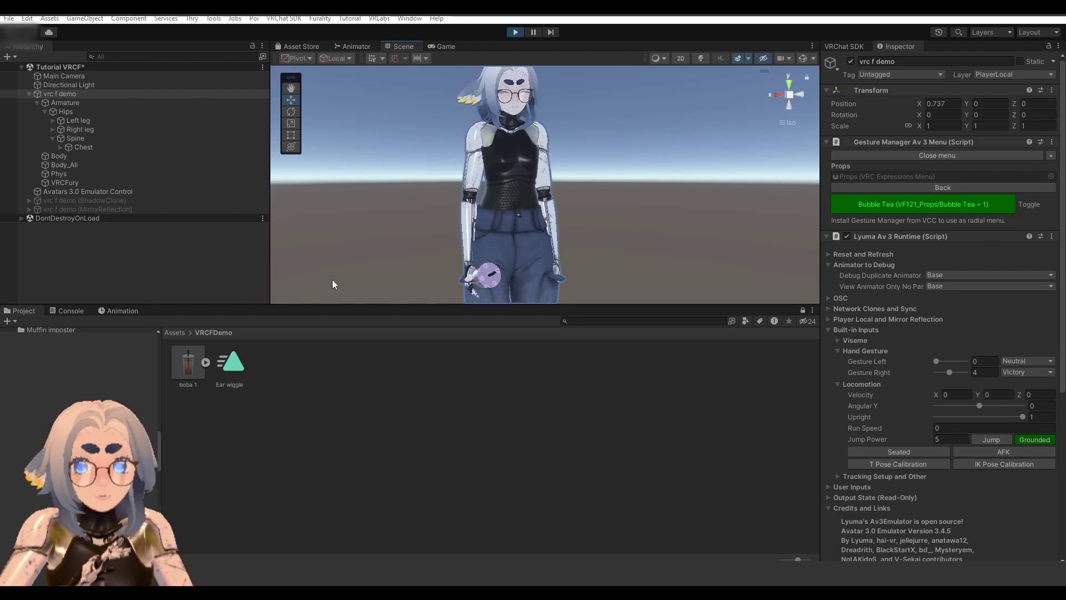